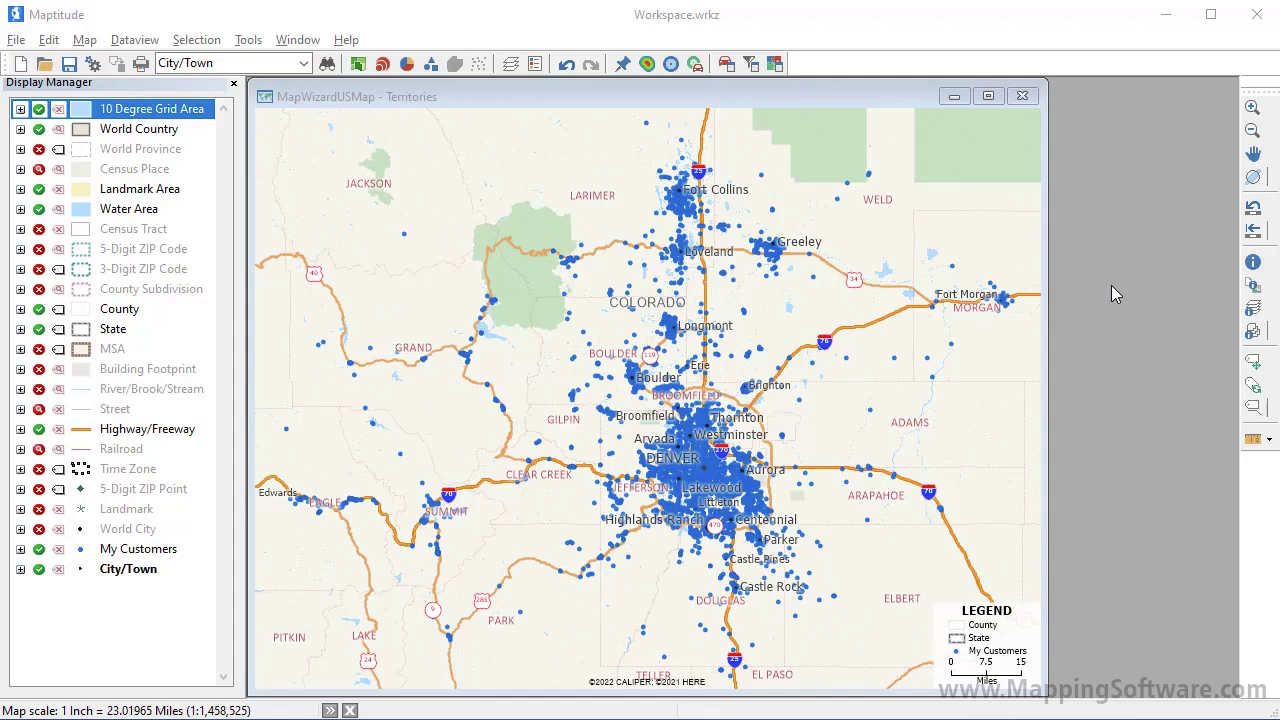
Bring the Denver-region Territories map window into focus.
left_click(1111, 285)
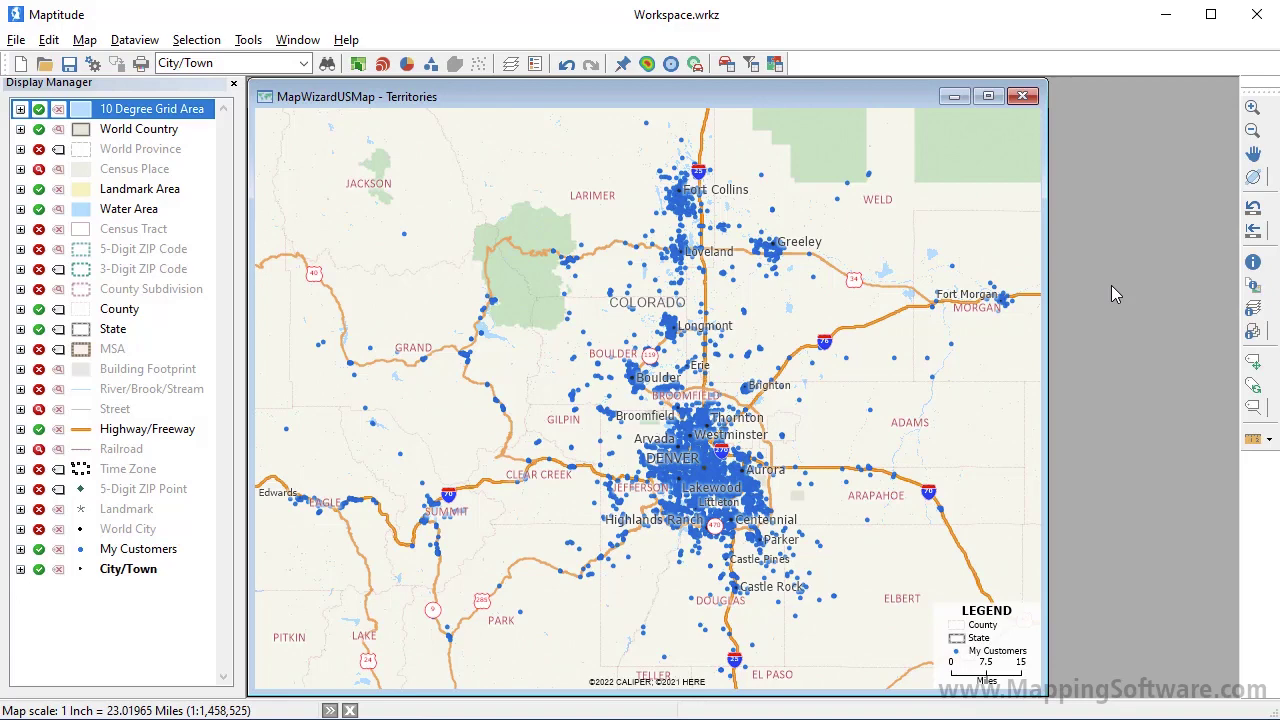
Start a territory layer from the My Customers sheet of Sample Customers United States.xlsx, matched by 5-Digit ZIP.
left_click(85, 40)
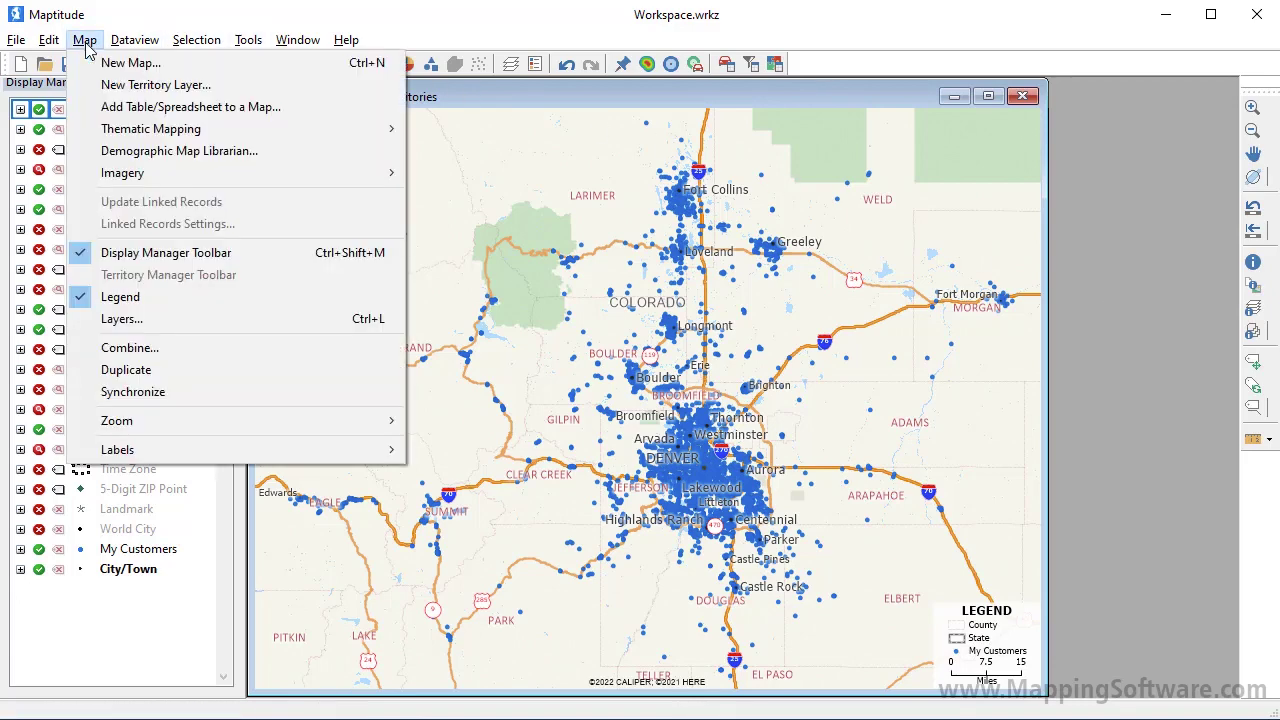
left_click(116, 85)
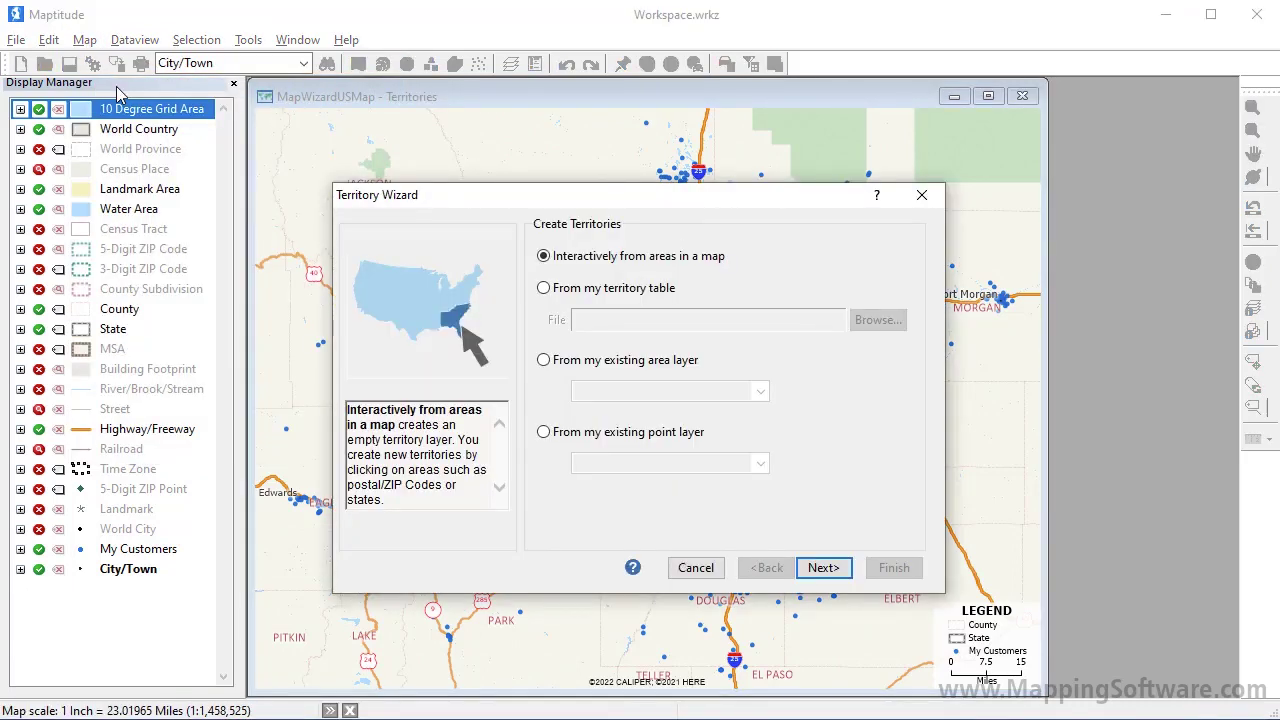
left_click(546, 289)
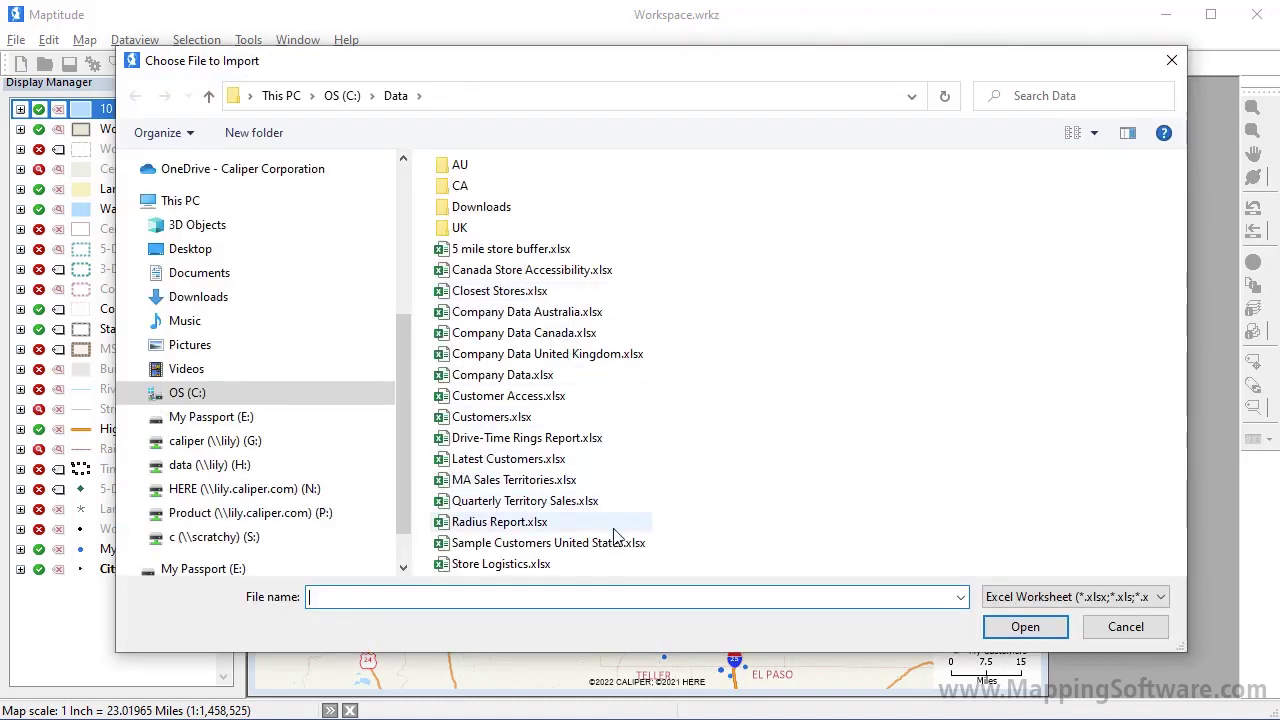
left_click(612, 543)
left_click(1022, 628)
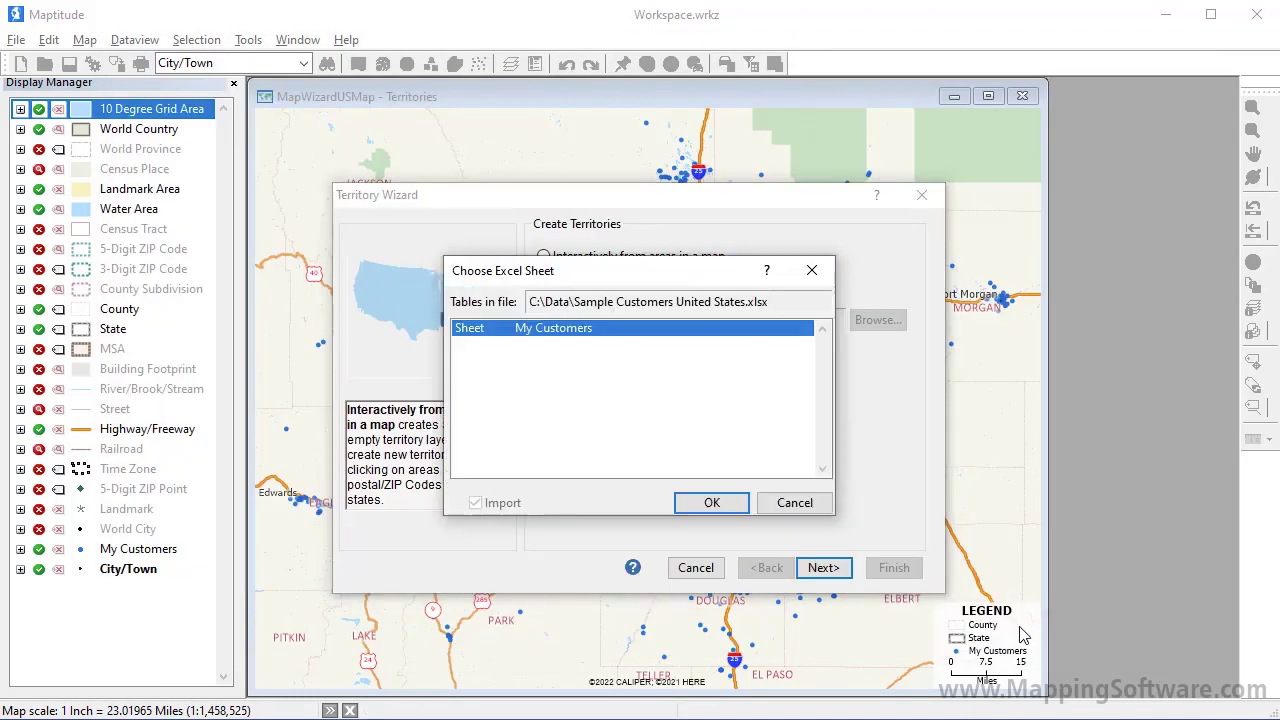
left_click(737, 512)
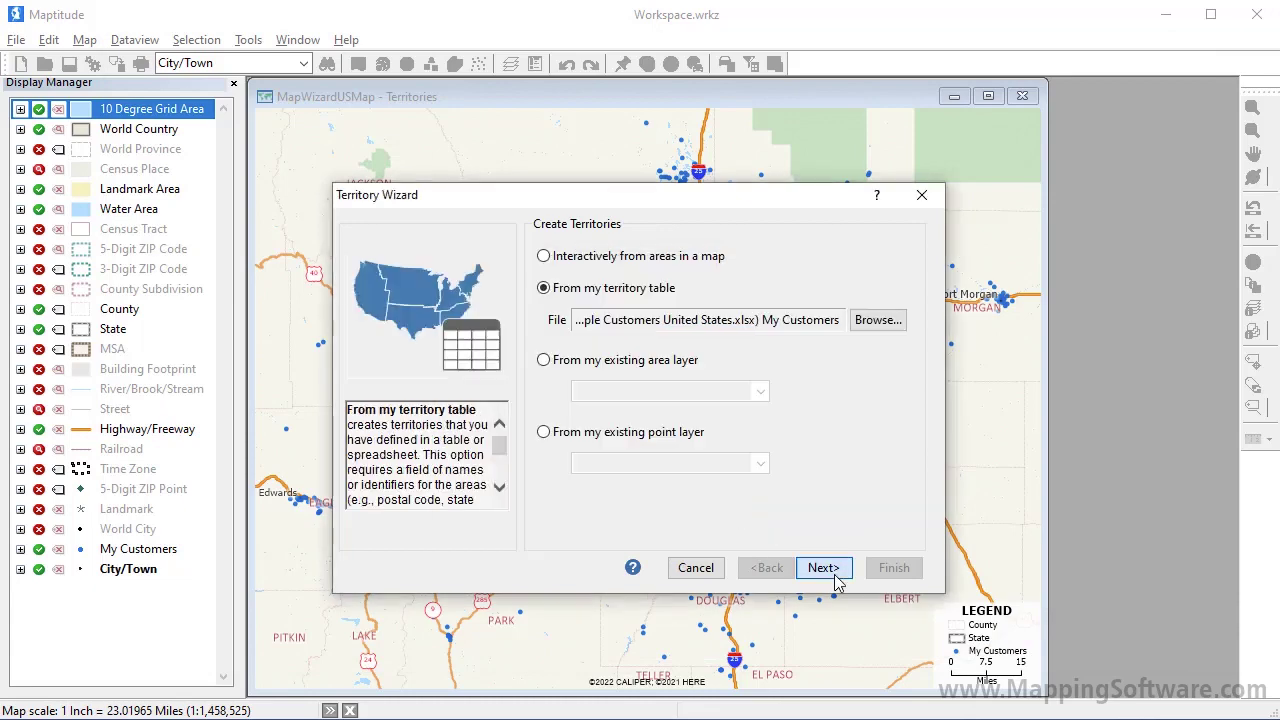
left_click(833, 574)
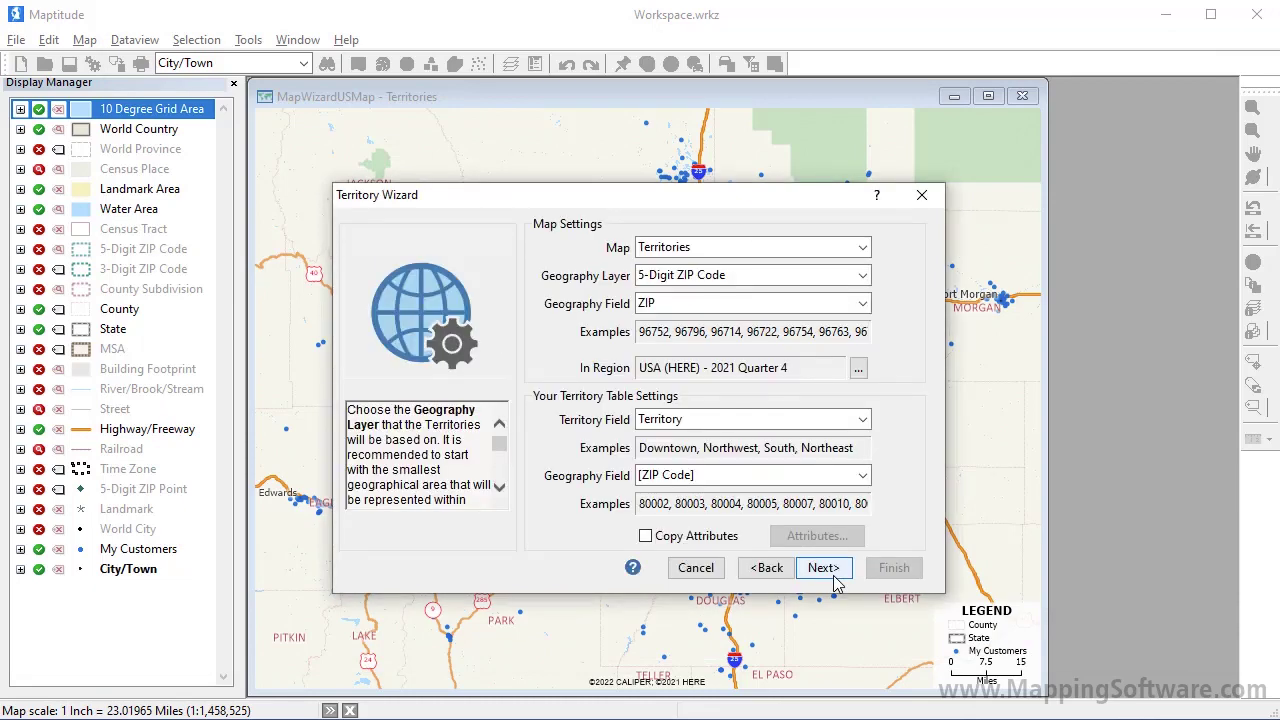
left_click(833, 574)
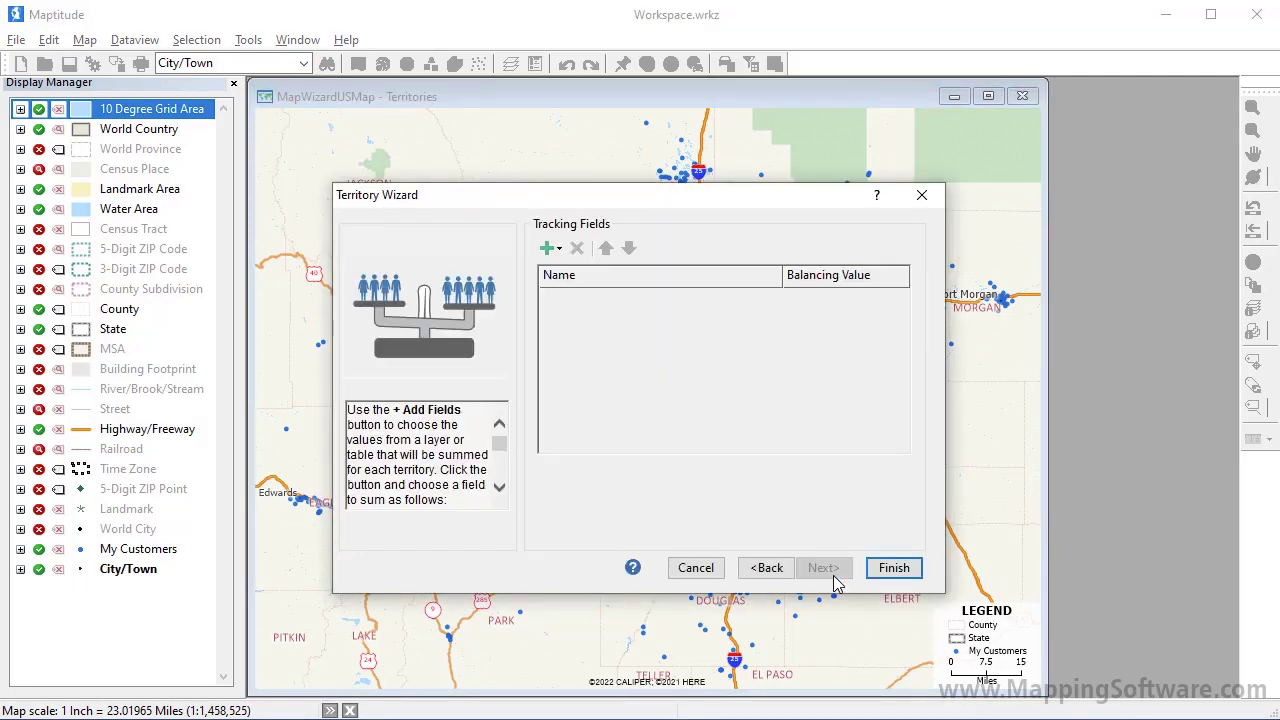
Add Sales from the territory table as a tracking field.
left_click(555, 250)
left_click(594, 296)
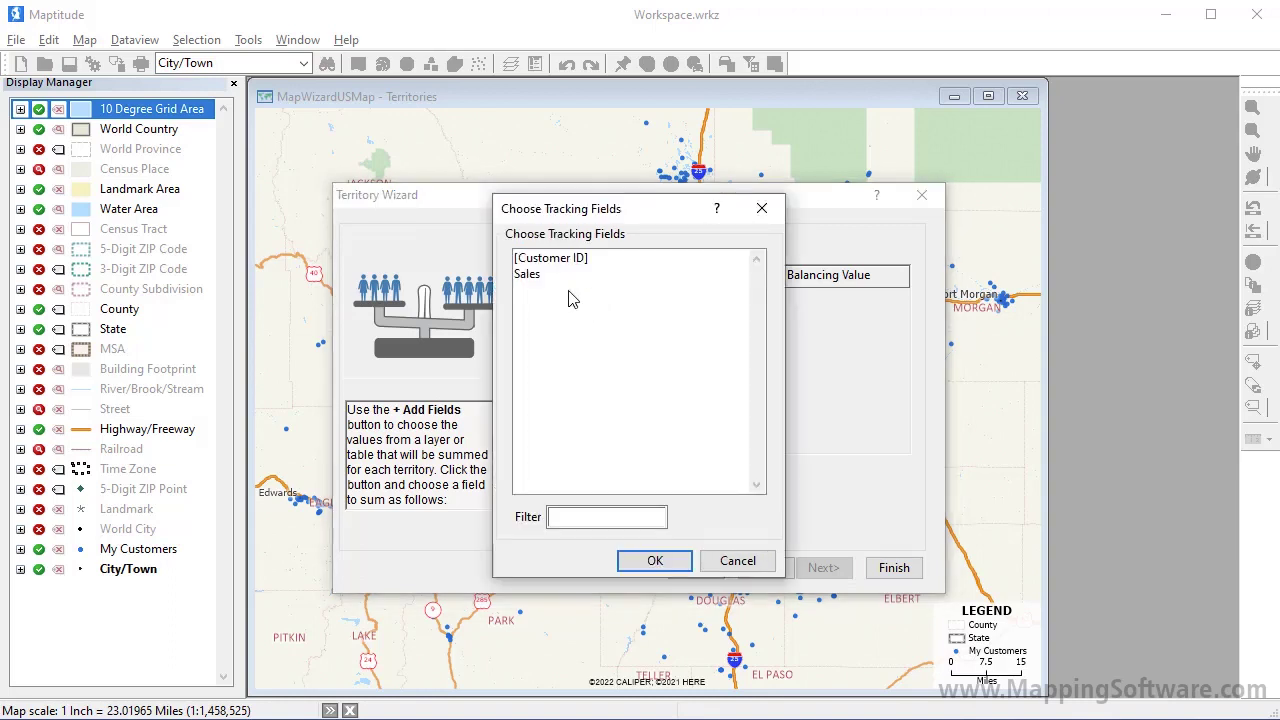
left_click(562, 280)
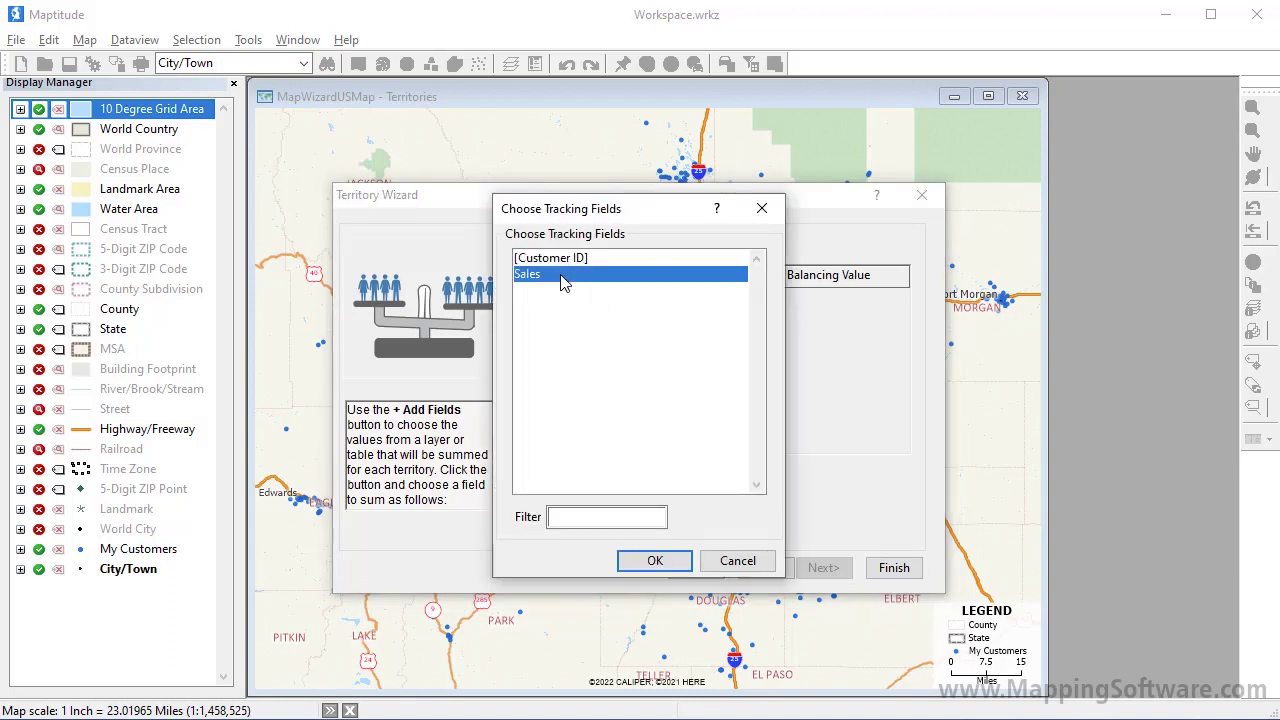
left_click(650, 560)
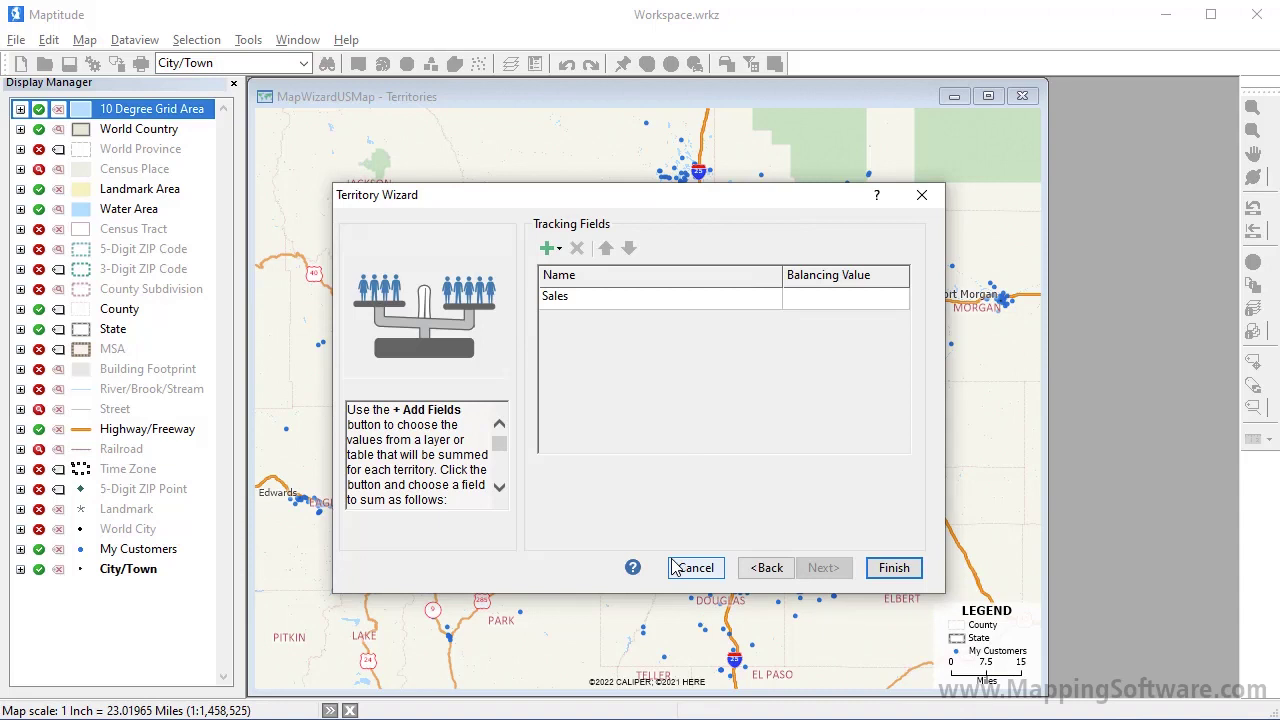
Add Population from the ZIP geography layer and finish the Territories layer.
left_click(556, 250)
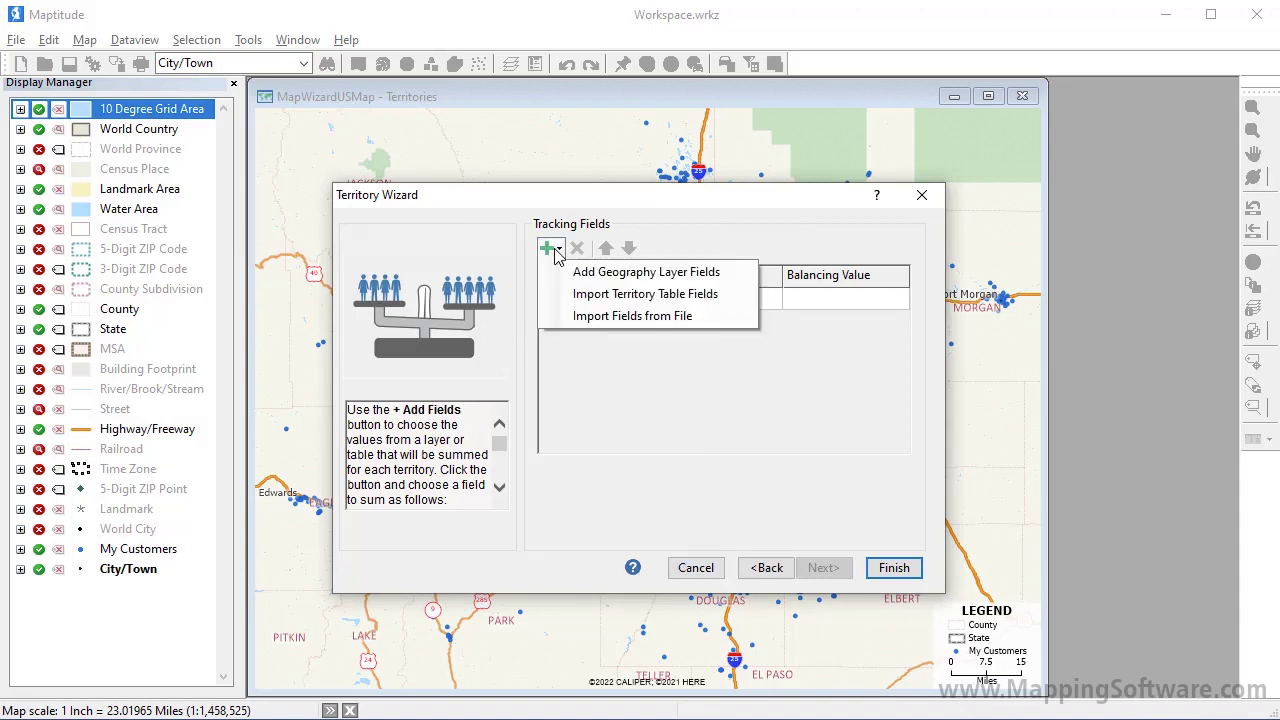
left_click(585, 272)
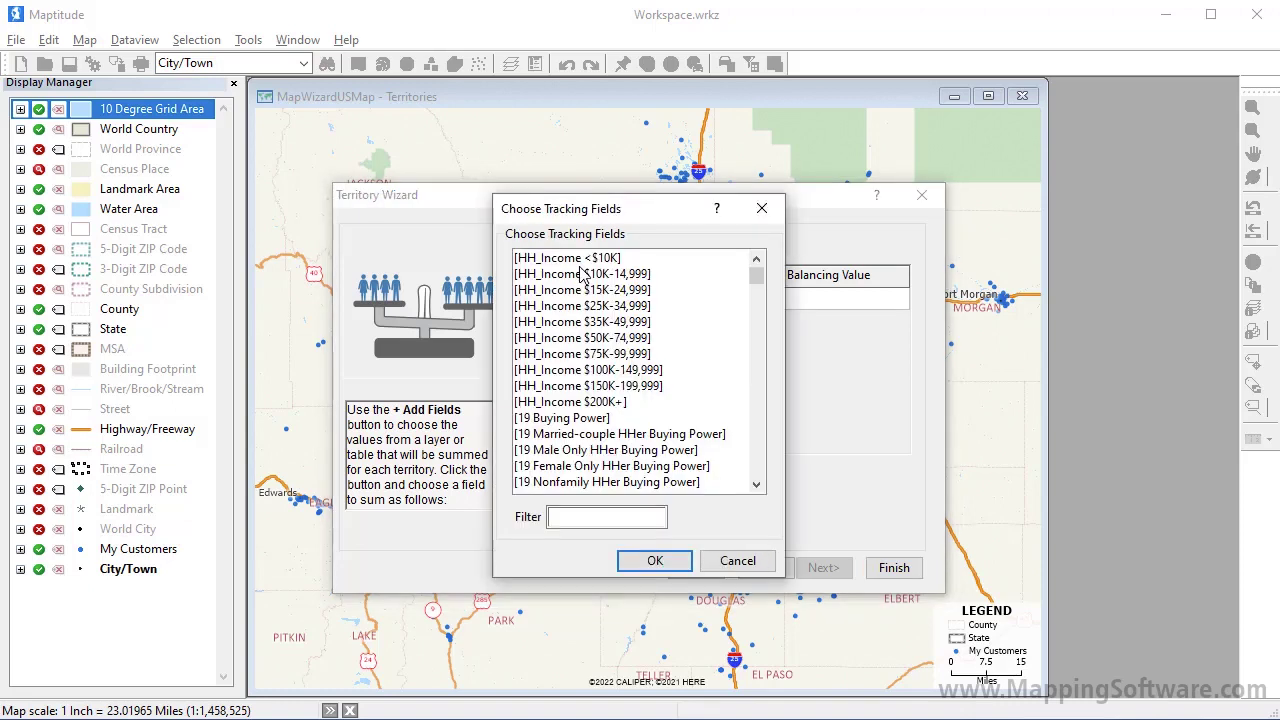
left_click(756, 413)
left_click(543, 275)
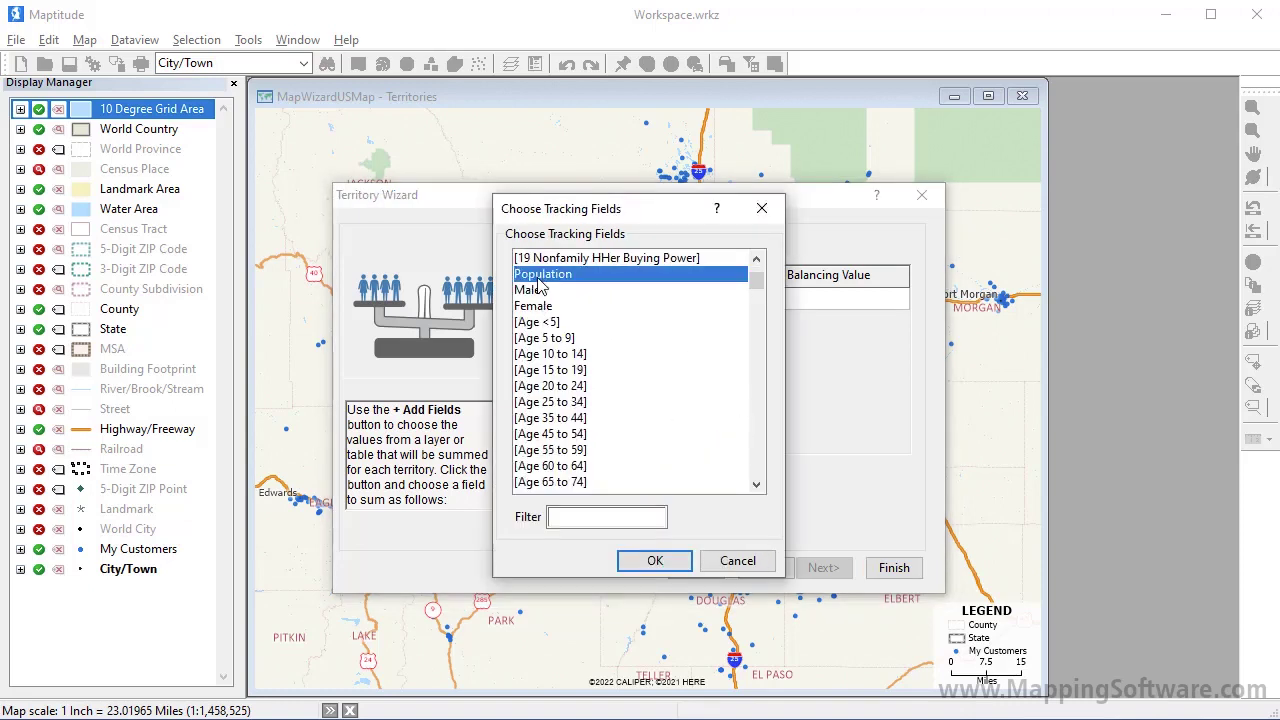
left_click(678, 562)
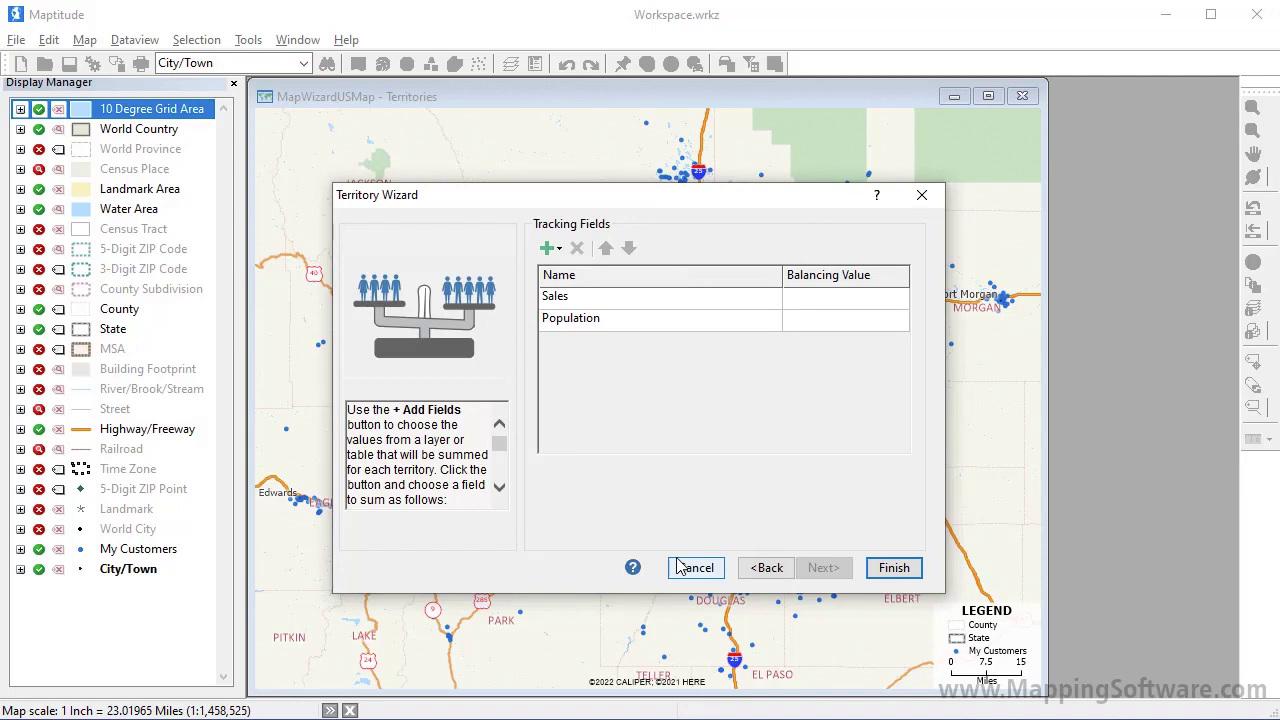
left_click(913, 578)
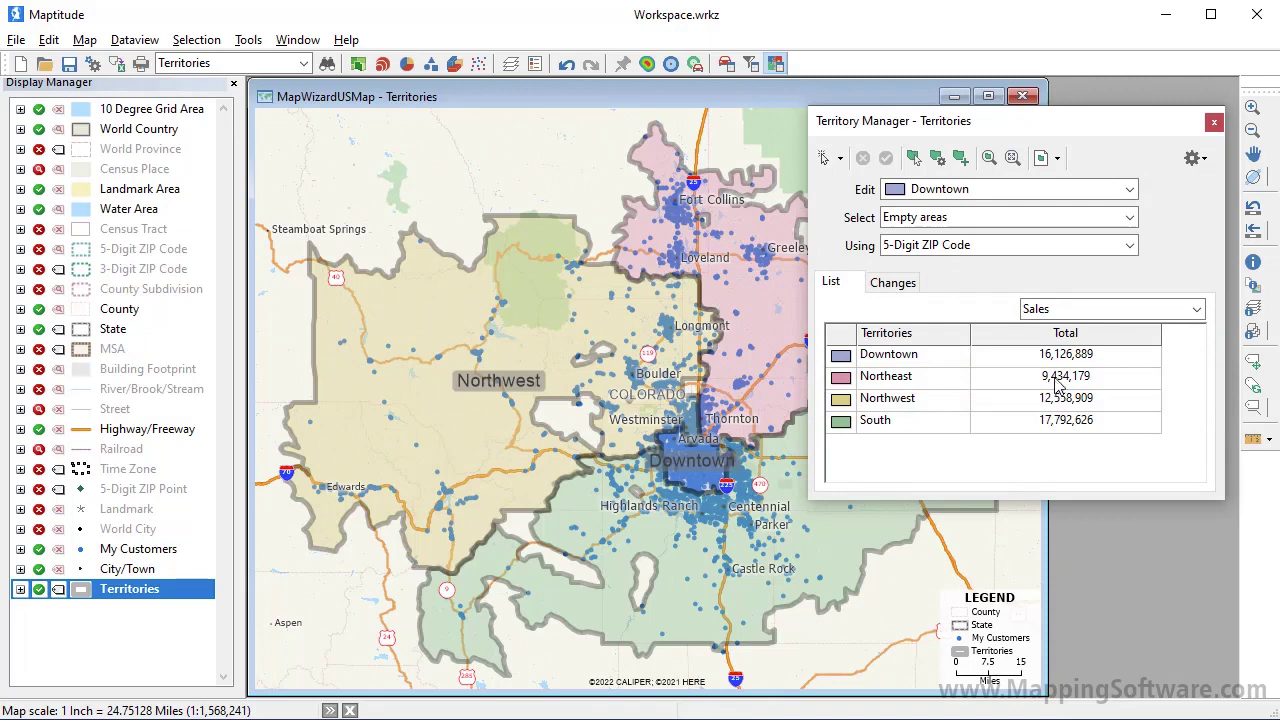
Switch the Territory Manager totals from Sales to Population.
left_click(1068, 311)
left_click(1068, 344)
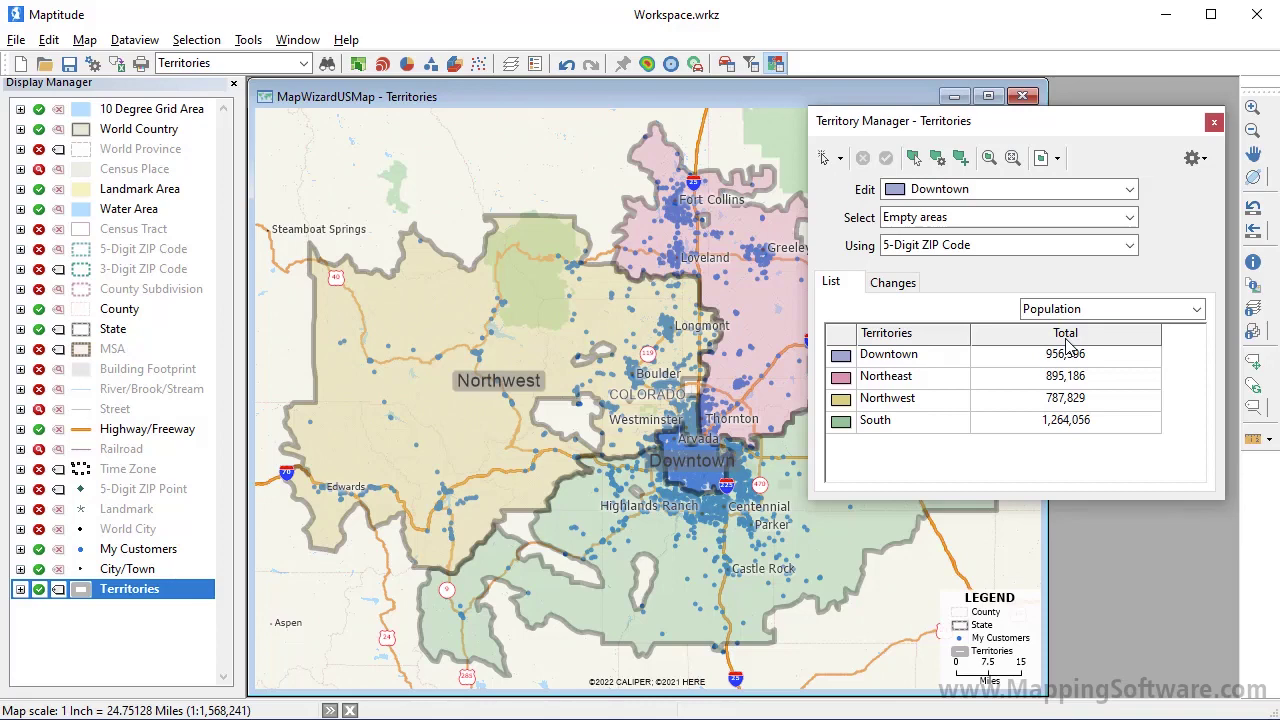
Pick Northwest on the map as the territory being edited.
left_click(1130, 190)
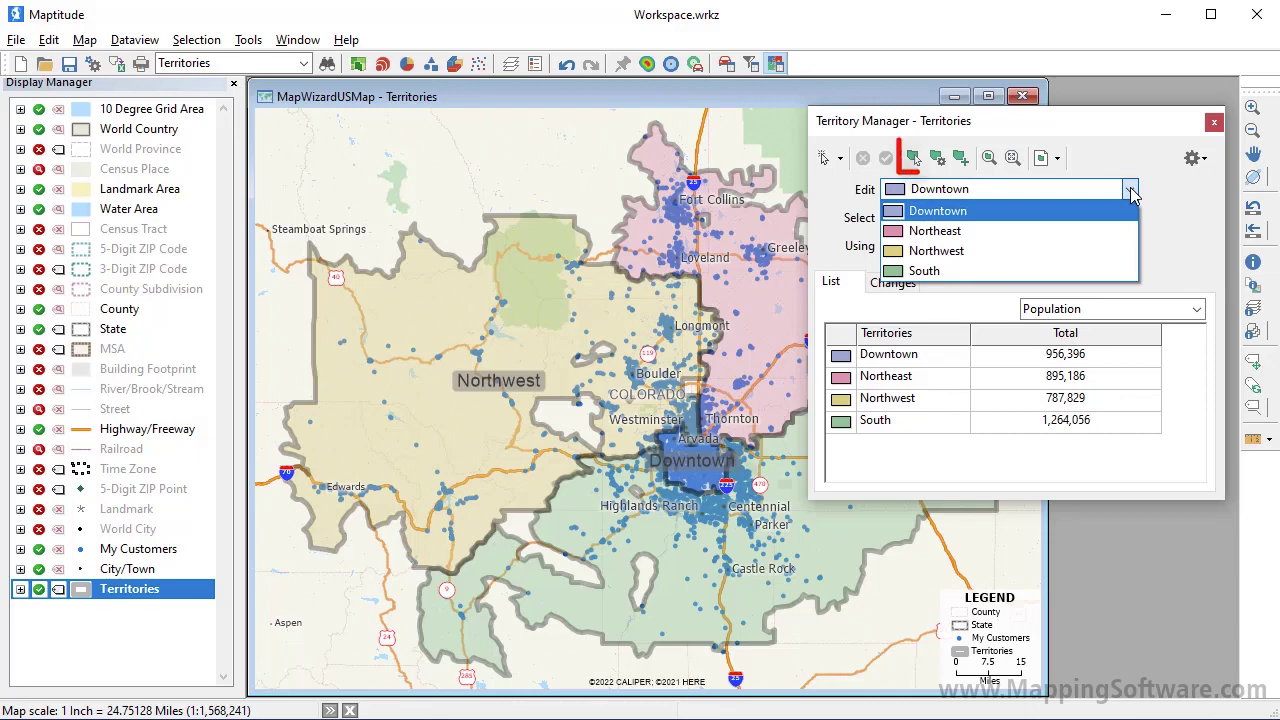
left_click(1130, 190)
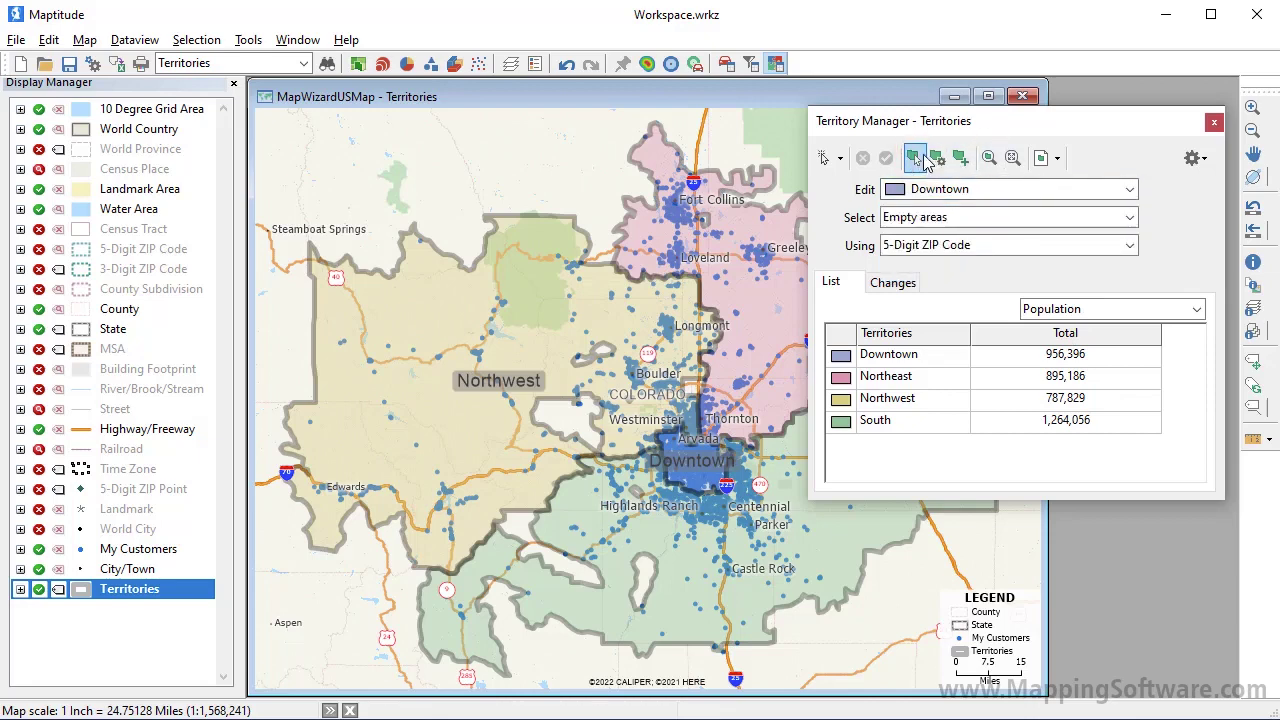
left_click(918, 160)
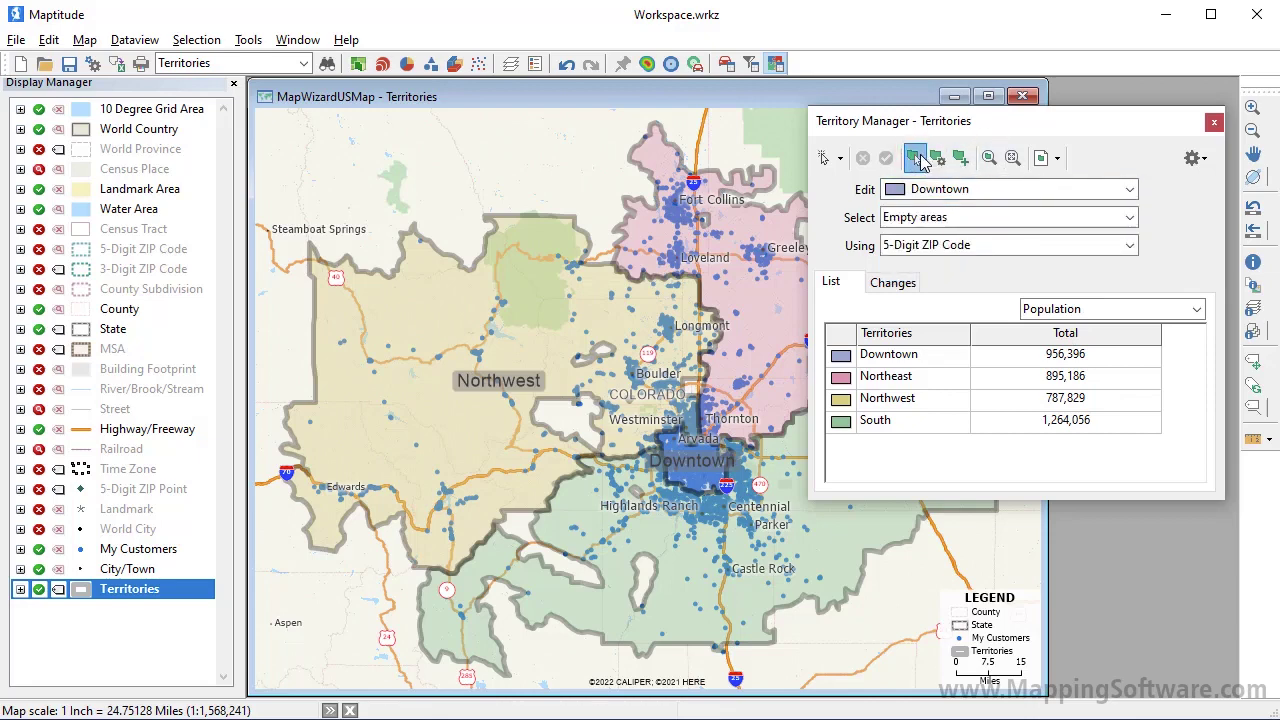
left_click(563, 337)
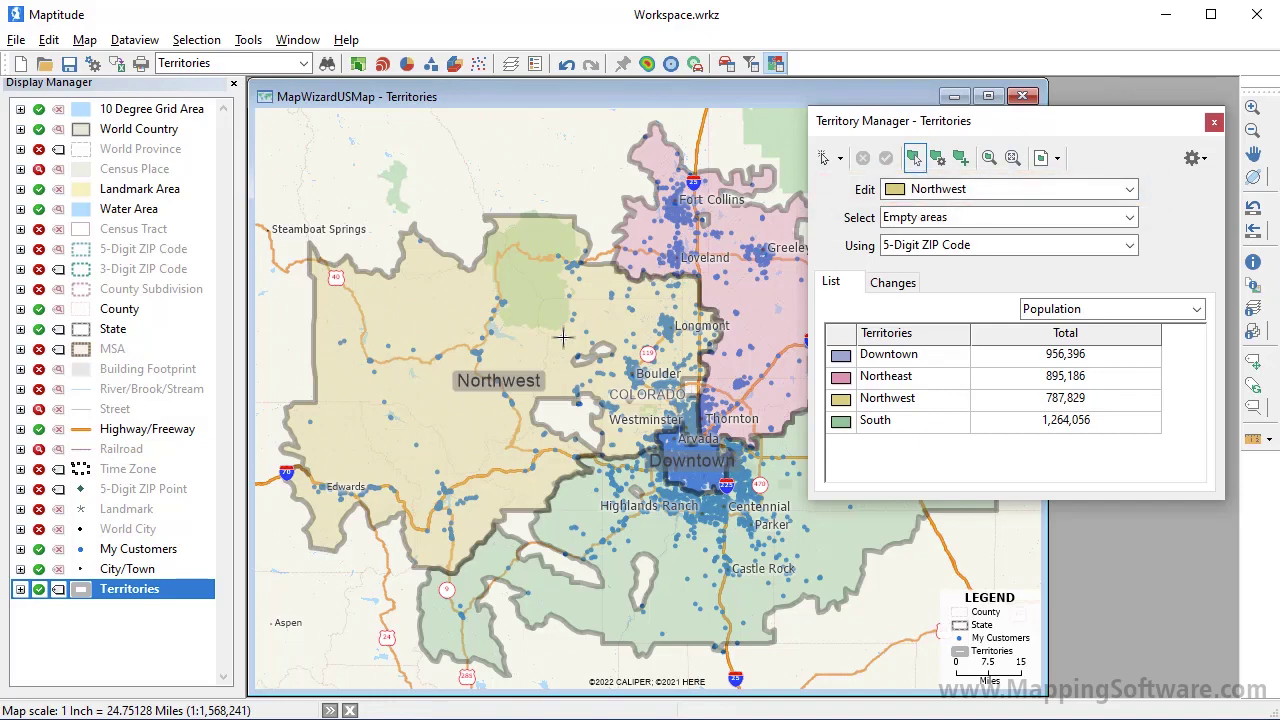
Point-select three ZIP areas near Westminster and Boulder and commit them to Northwest.
left_click(840, 159)
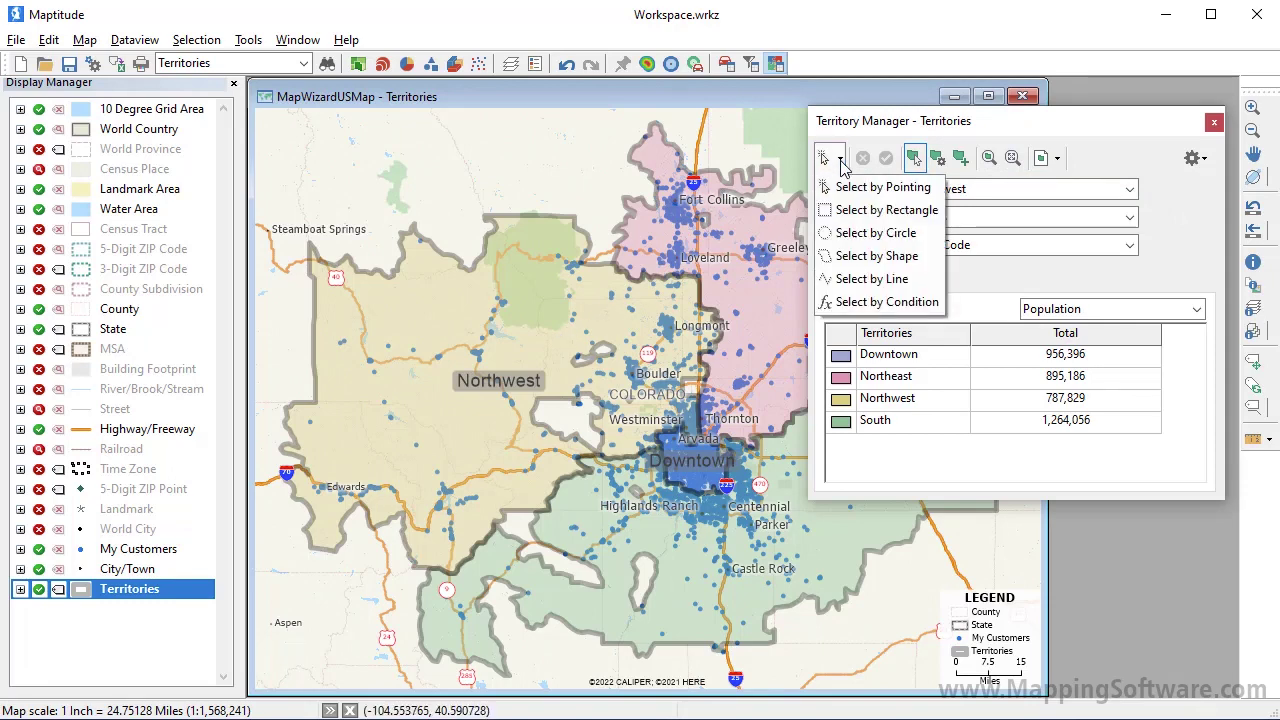
left_click(856, 187)
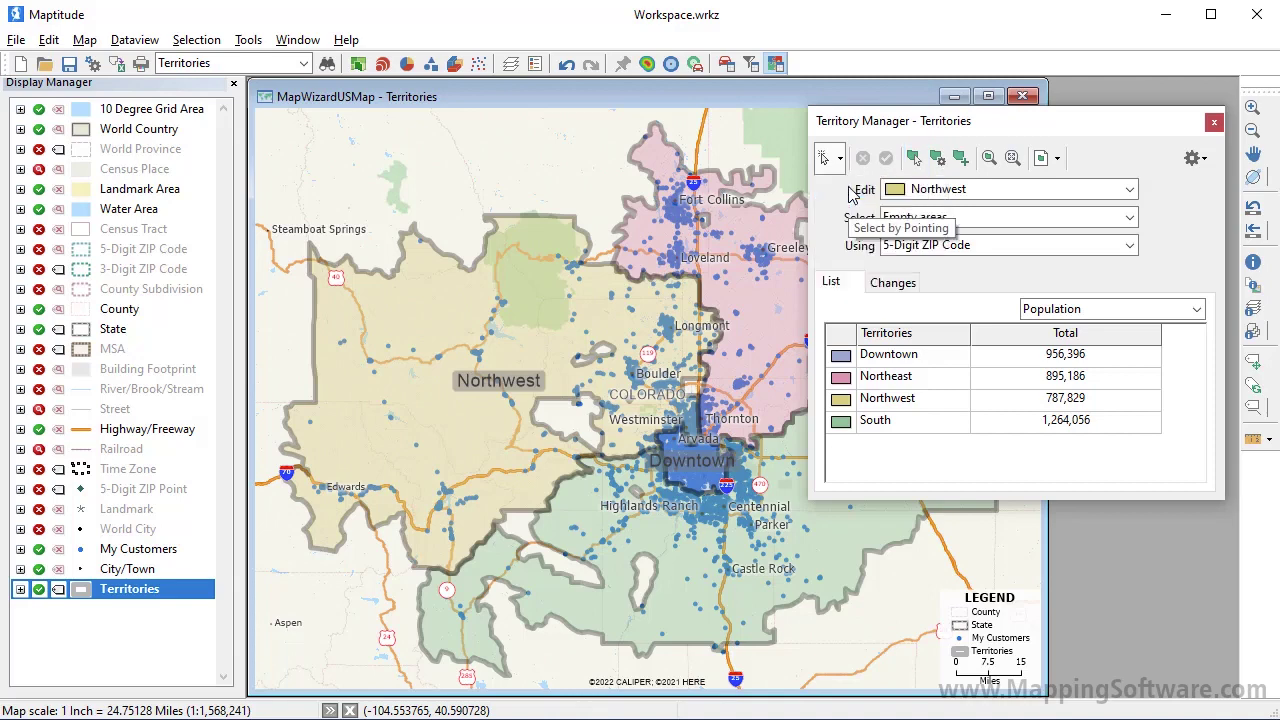
left_click(570, 420)
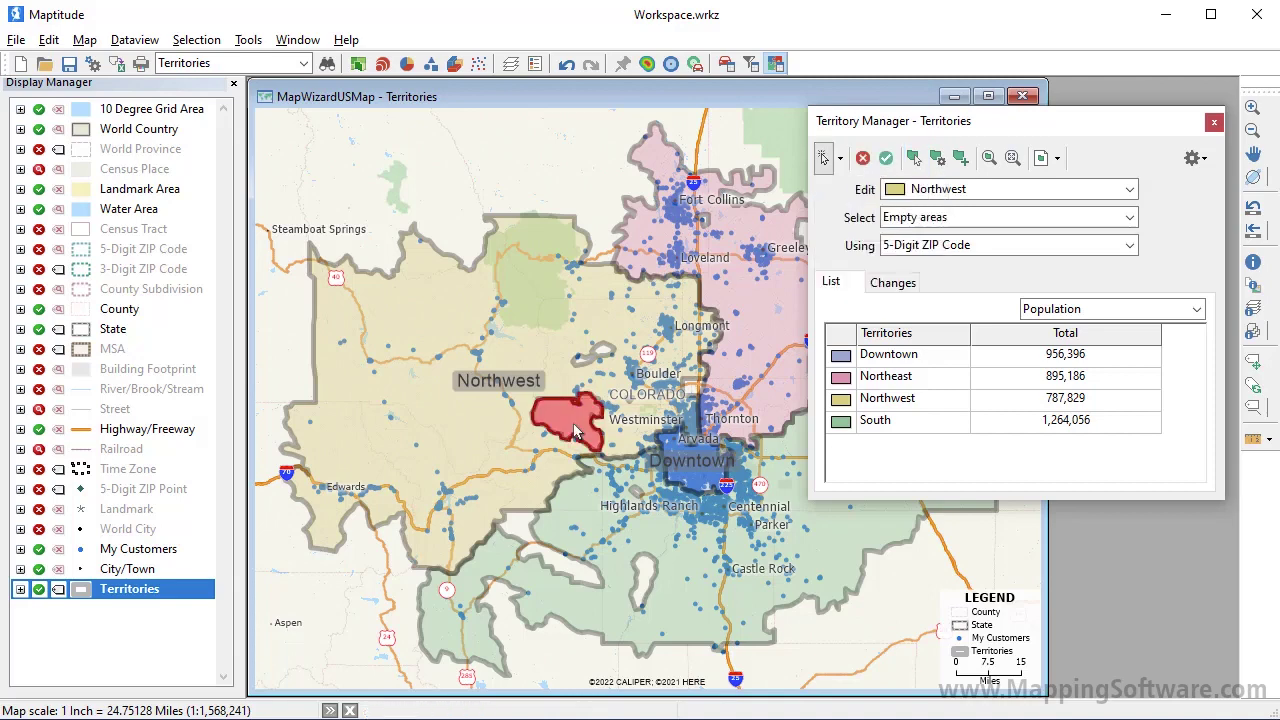
left_click(606, 355)
left_click(697, 395)
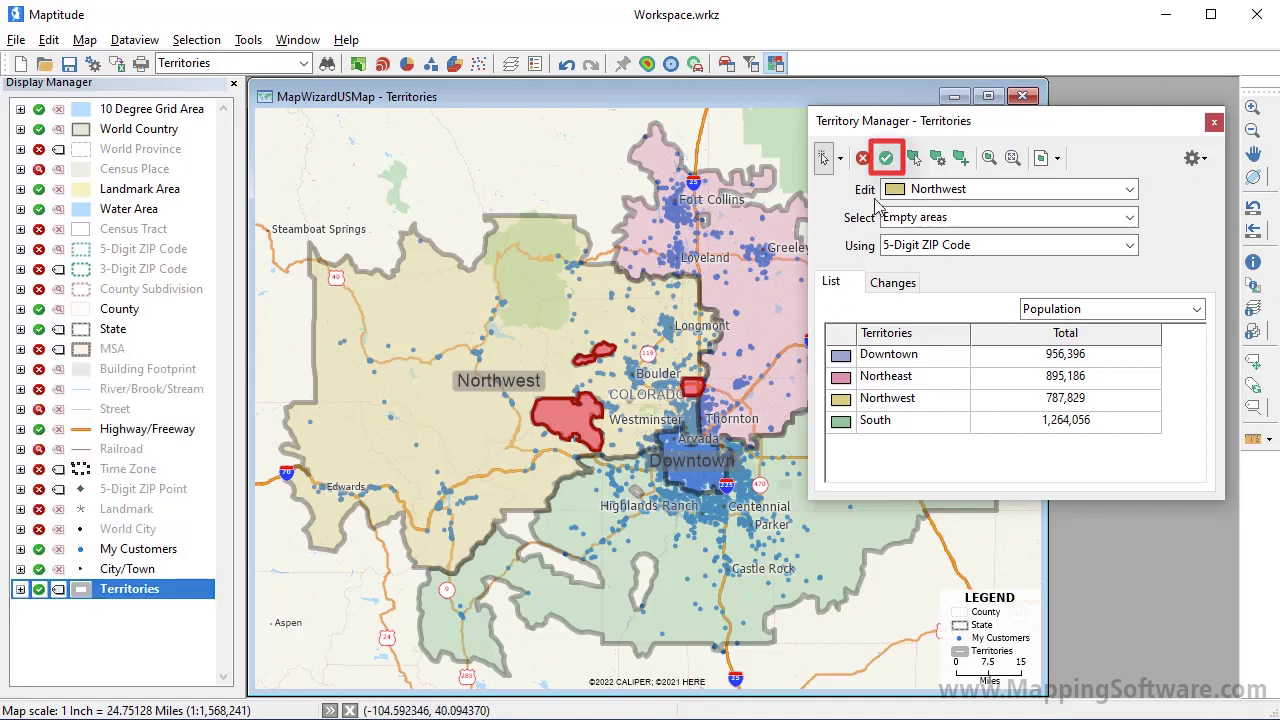
left_click(885, 160)
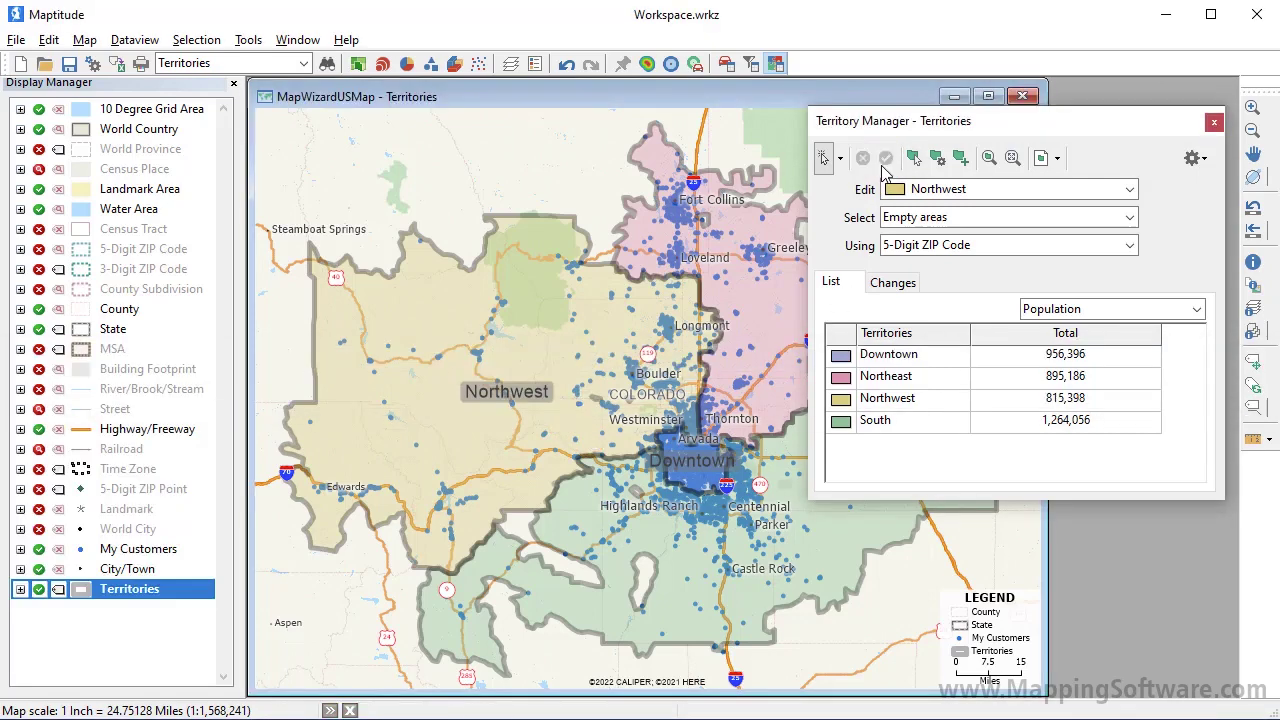
Assign the ZIP areas near Greeley to Northeast.
left_click(922, 193)
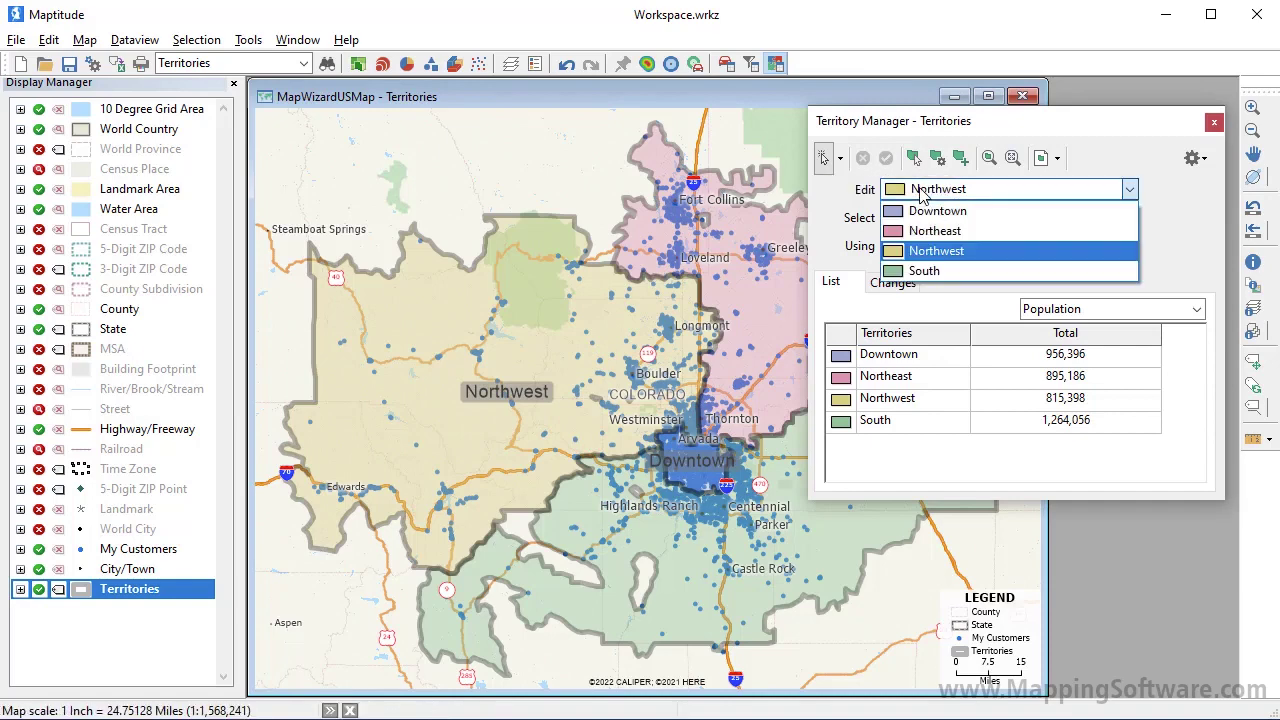
left_click(945, 232)
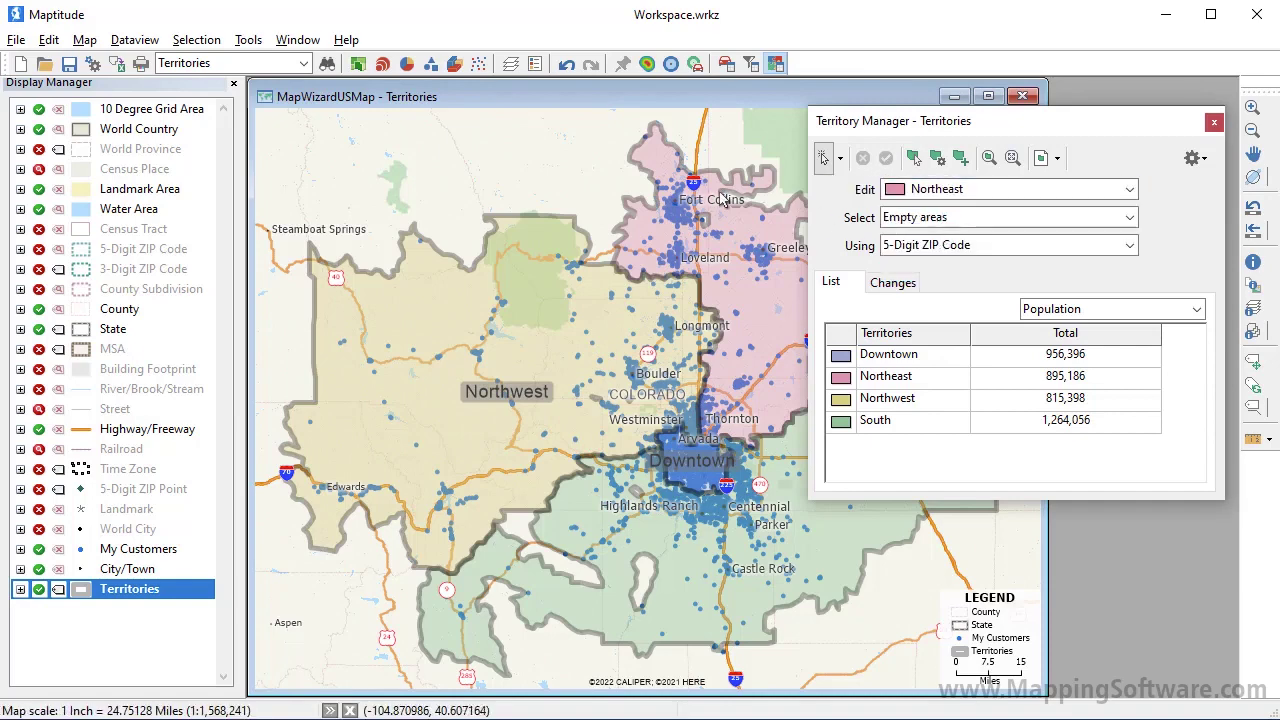
left_click(800, 287)
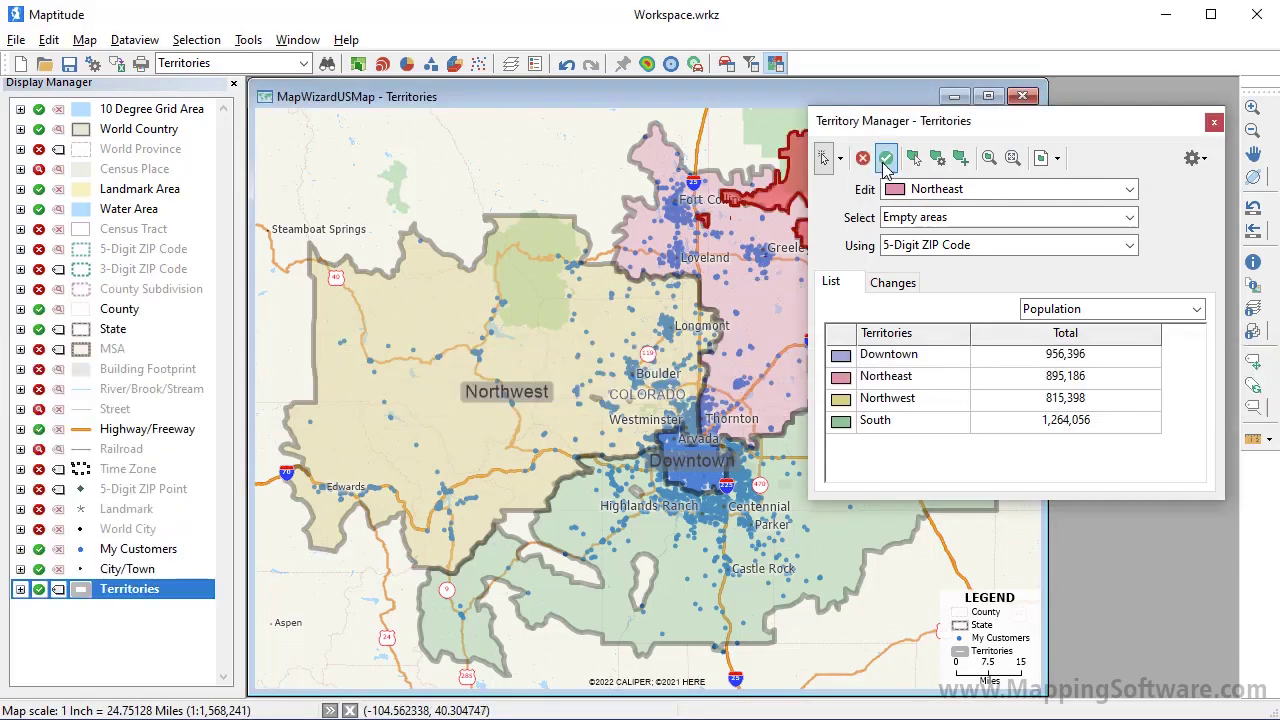
left_click(886, 158)
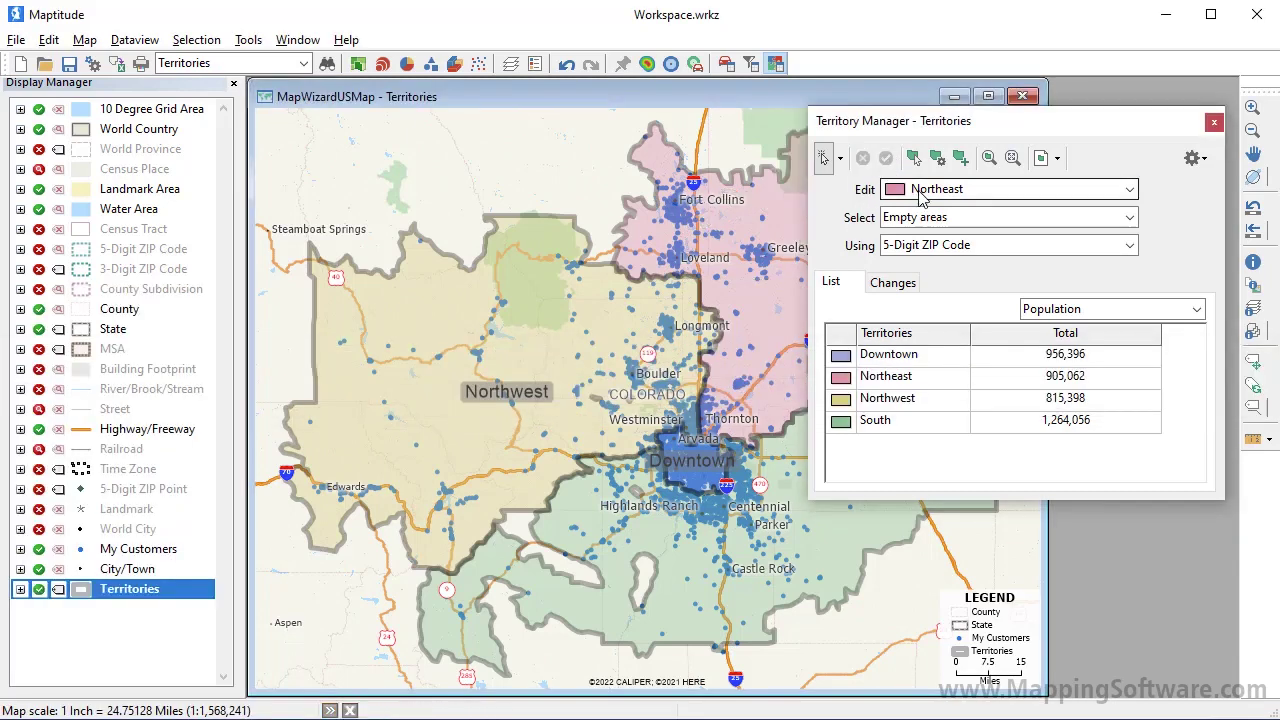
Commit three empty ZIP areas around Highlands Ranch to South.
left_click(922, 194)
left_click(950, 268)
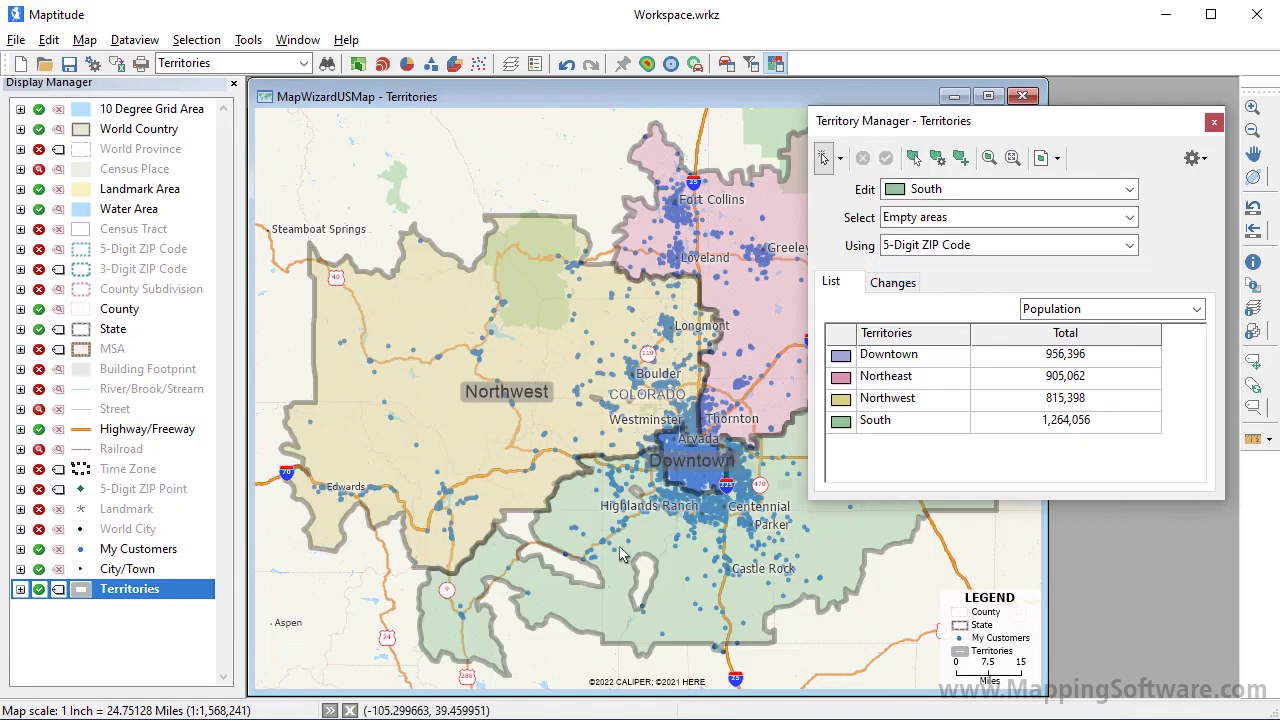
left_click(585, 570)
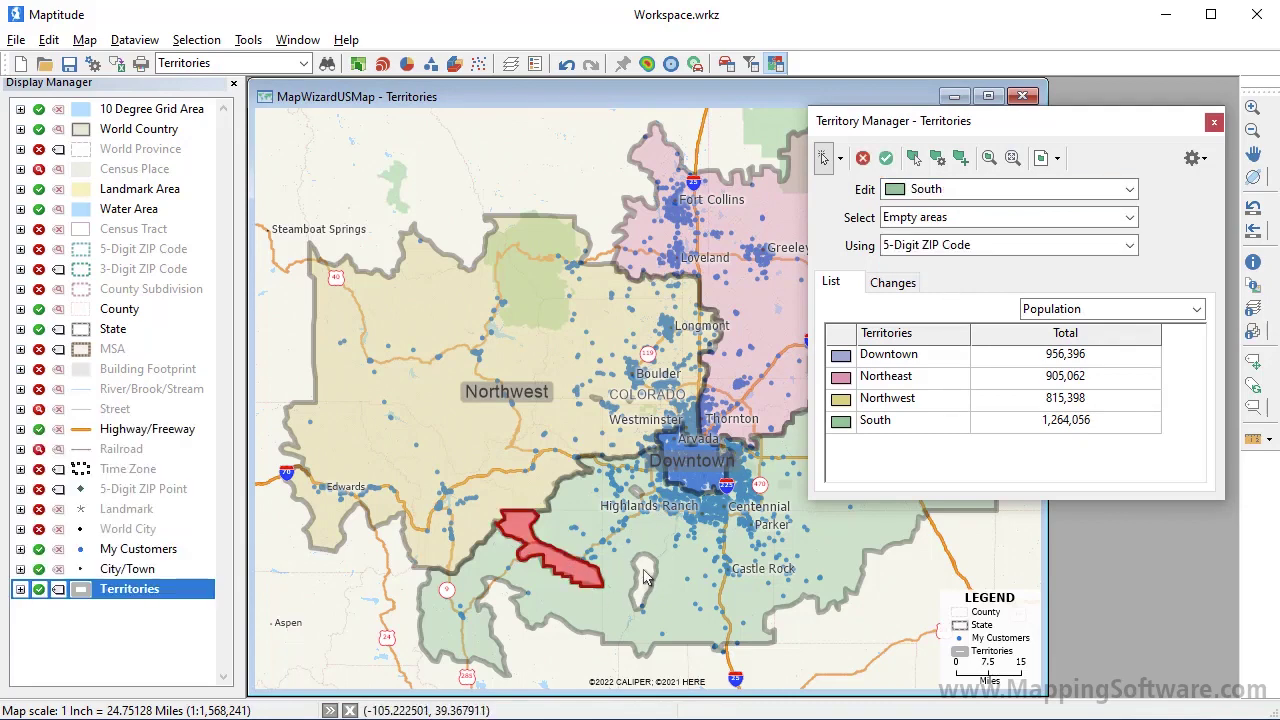
left_click(644, 577)
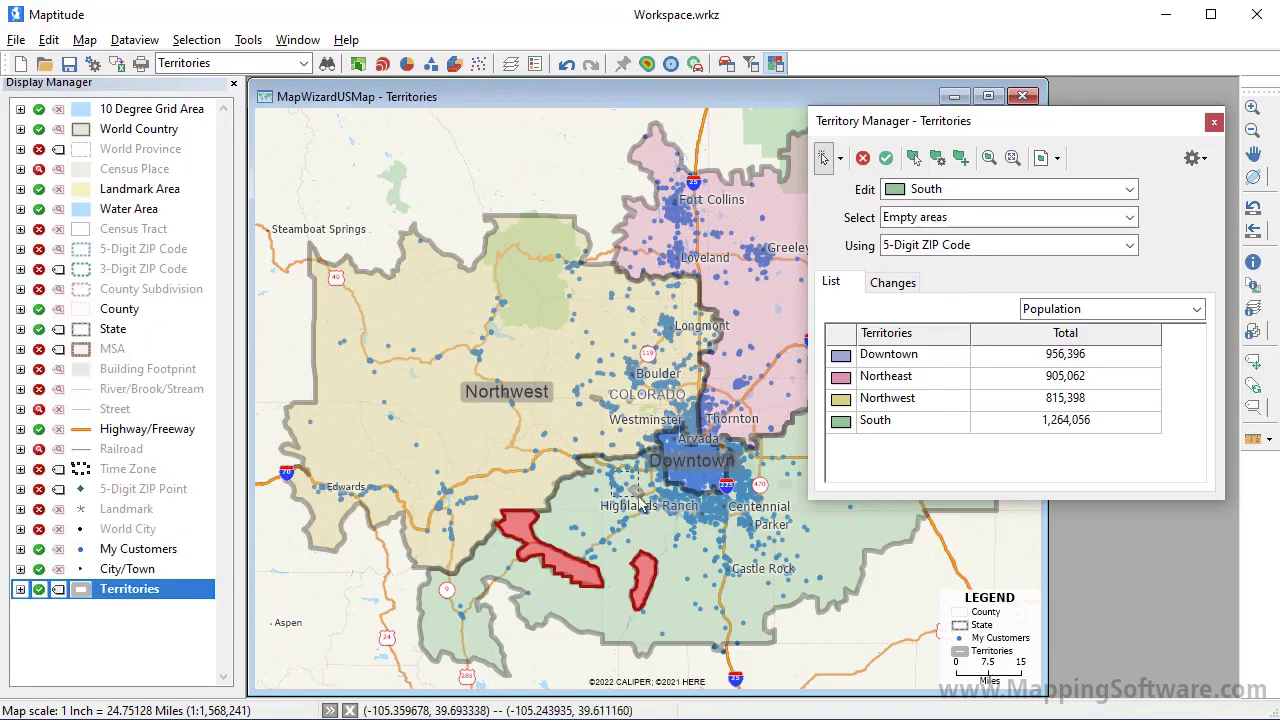
left_click(637, 493)
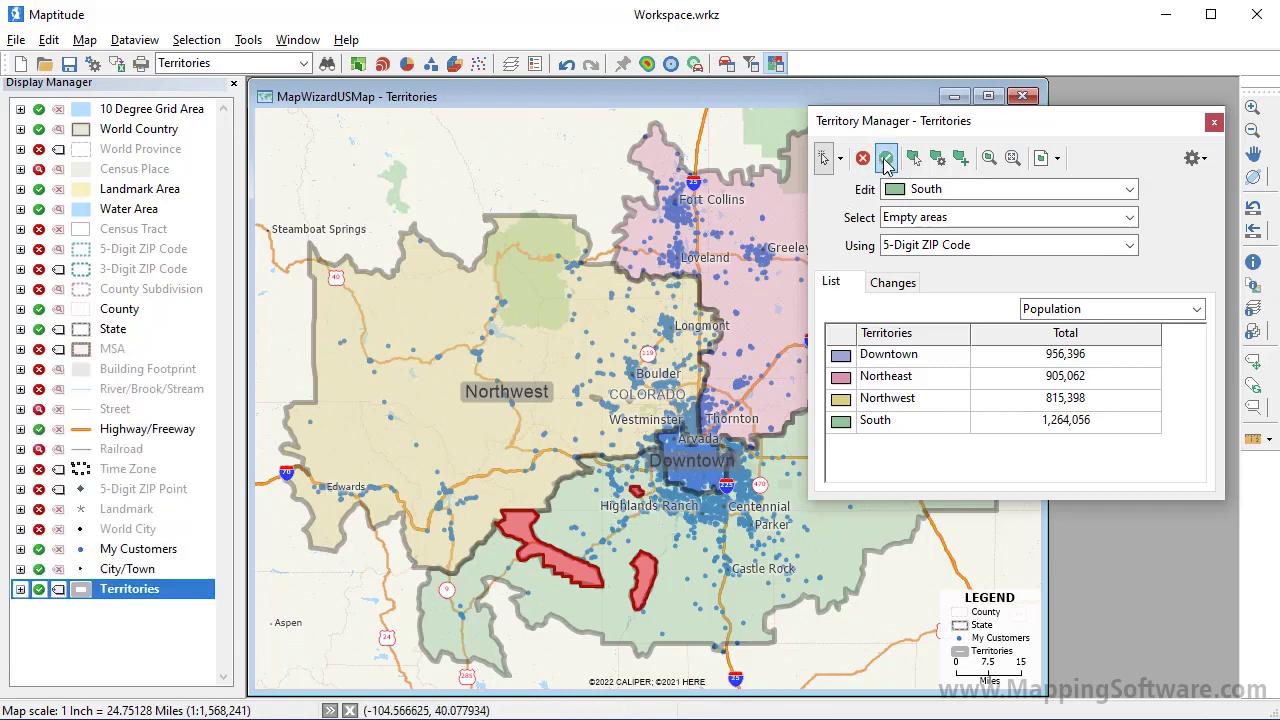
left_click(886, 162)
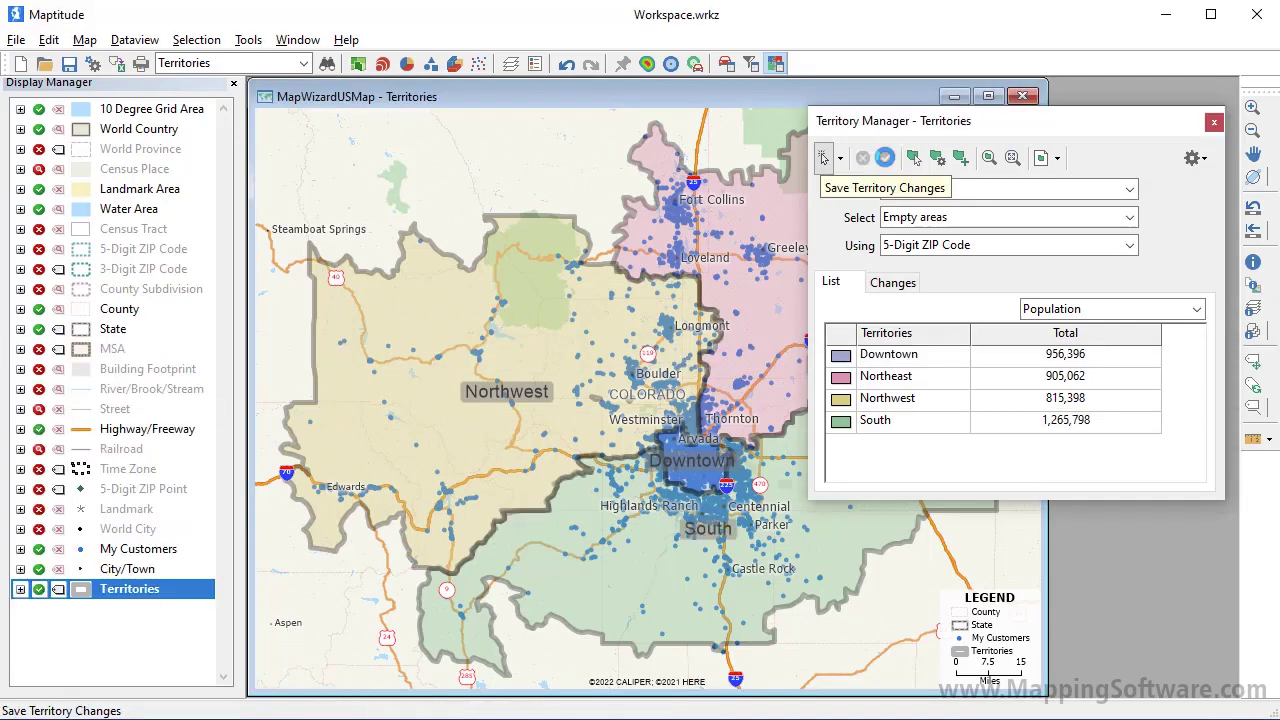
Make Downtown the edited territory and zoom the map to it.
left_click(958, 196)
left_click(962, 211)
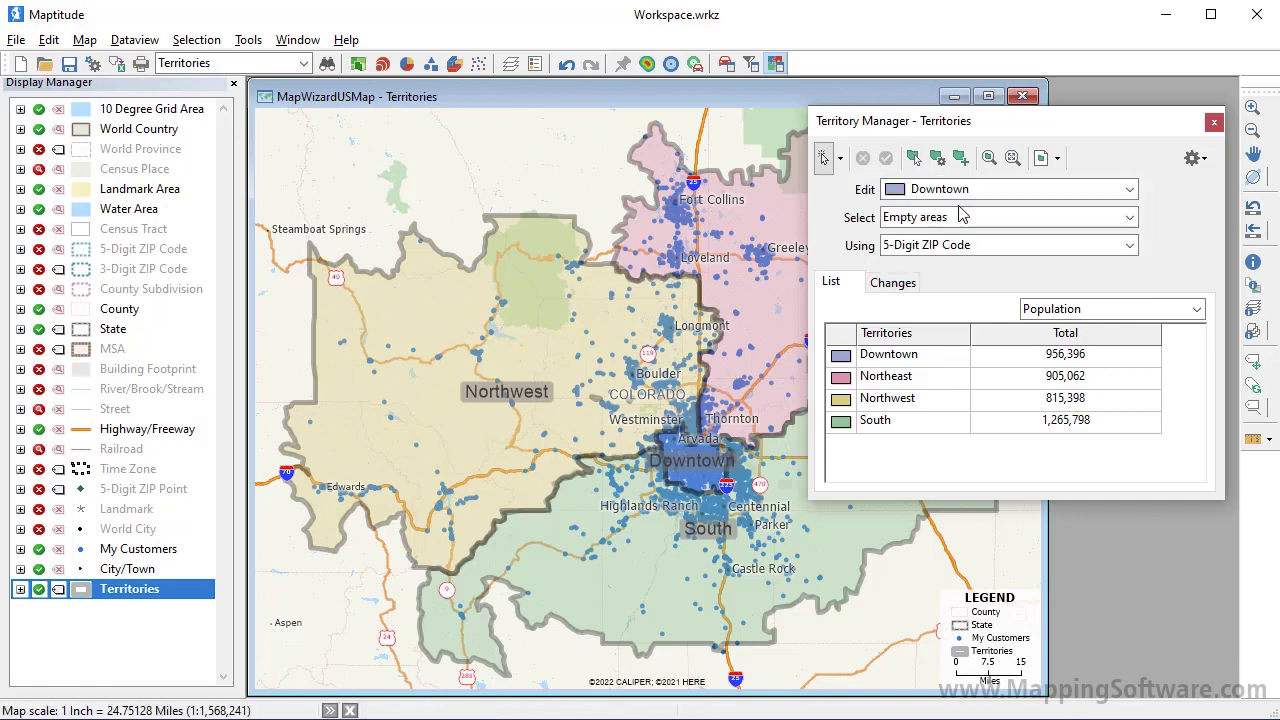
left_click(989, 160)
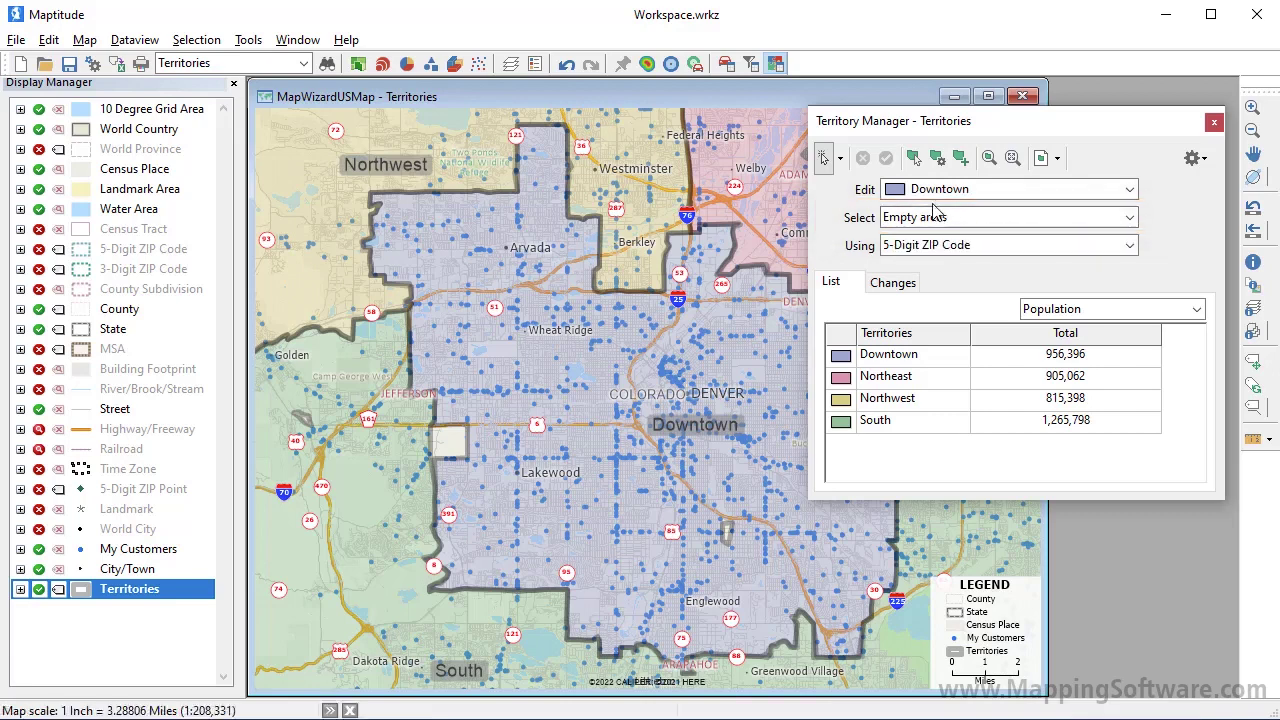
Rectangle-select the empty gaps inside Downtown and commit them to Downtown.
left_click(843, 162)
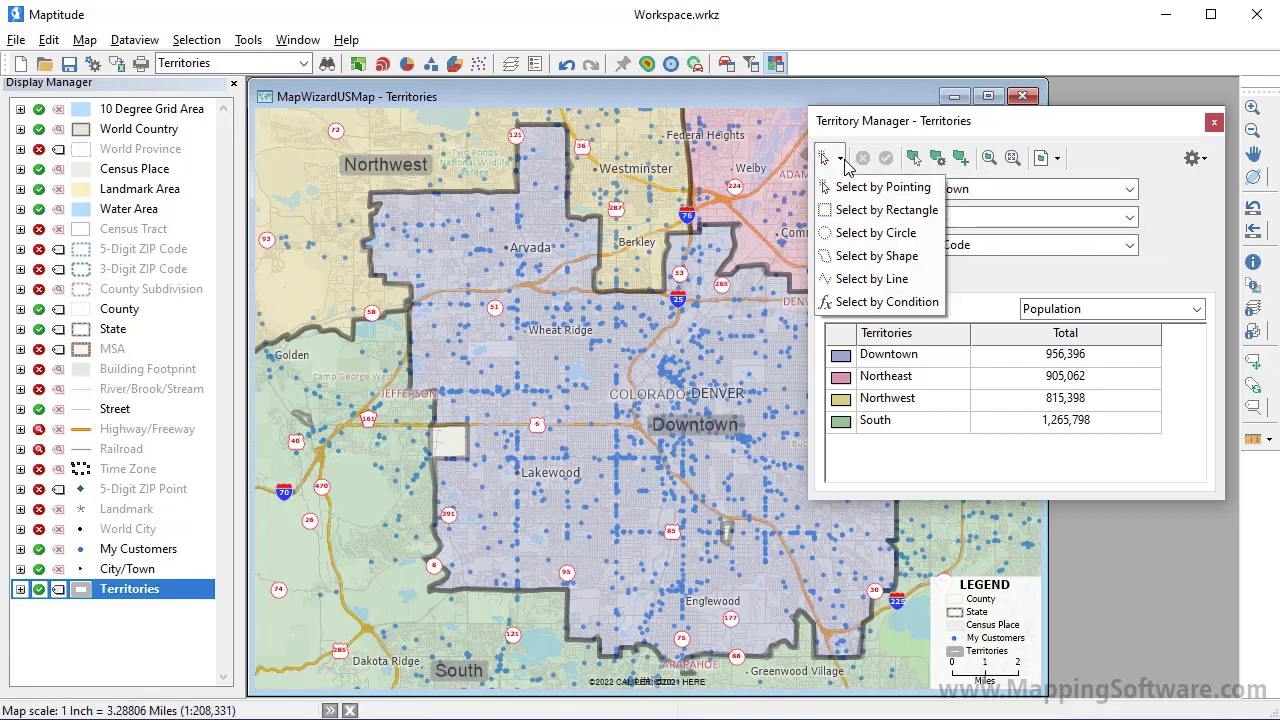
left_click(862, 208)
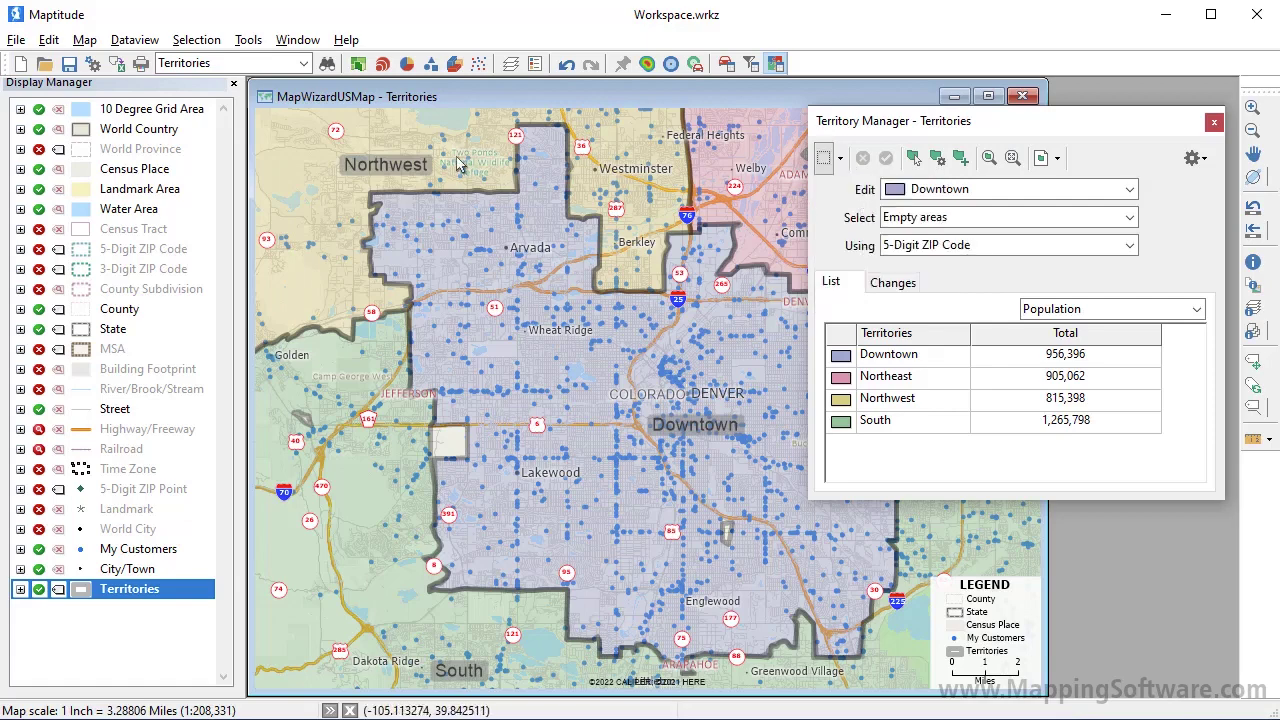
left_click_drag(350, 152, 872, 590)
left_click_drag(940, 660, 932, 655)
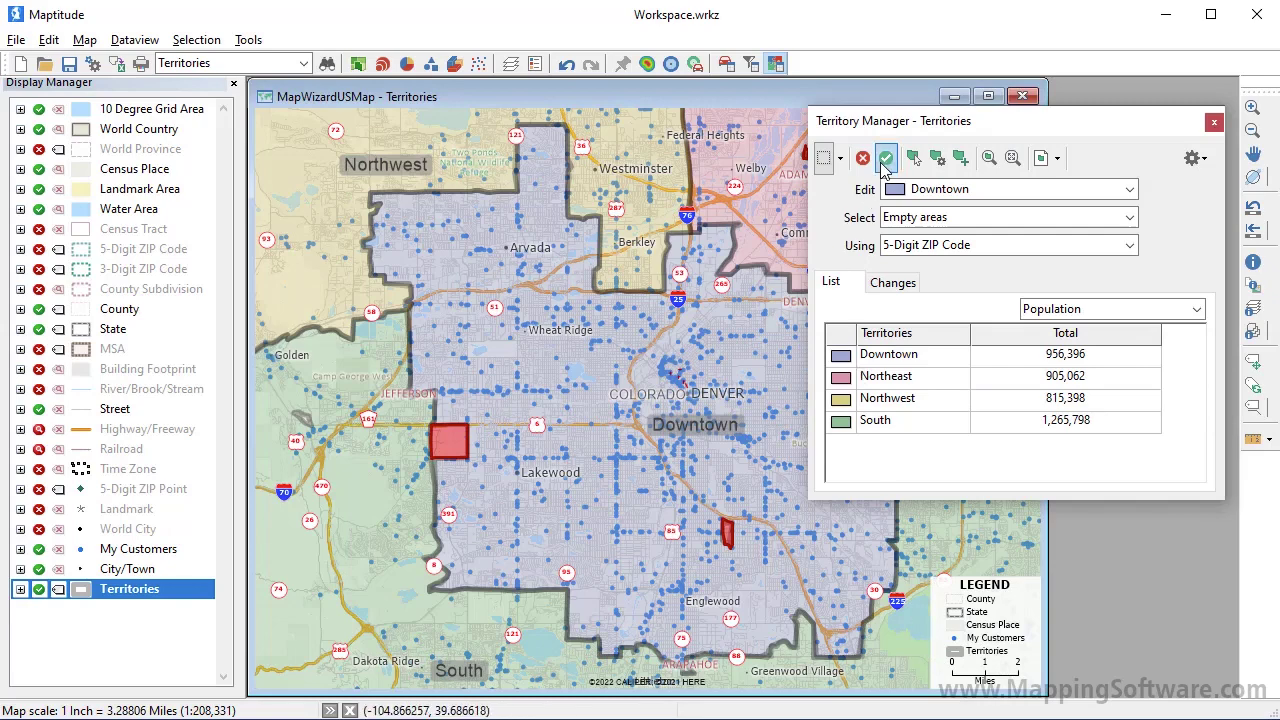
left_click(886, 160)
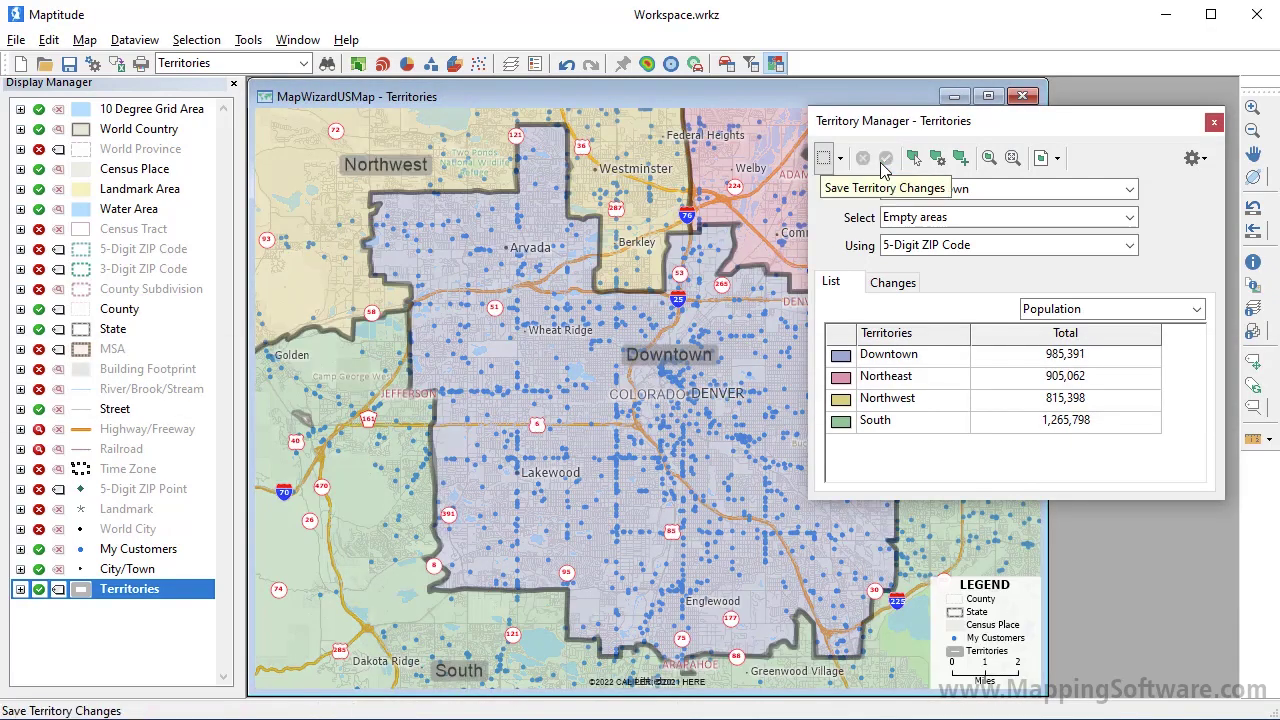
left_click(1058, 312)
Show Sales totals and edit Northeast using 'Any area & prevent overlapping'.
left_click(1062, 329)
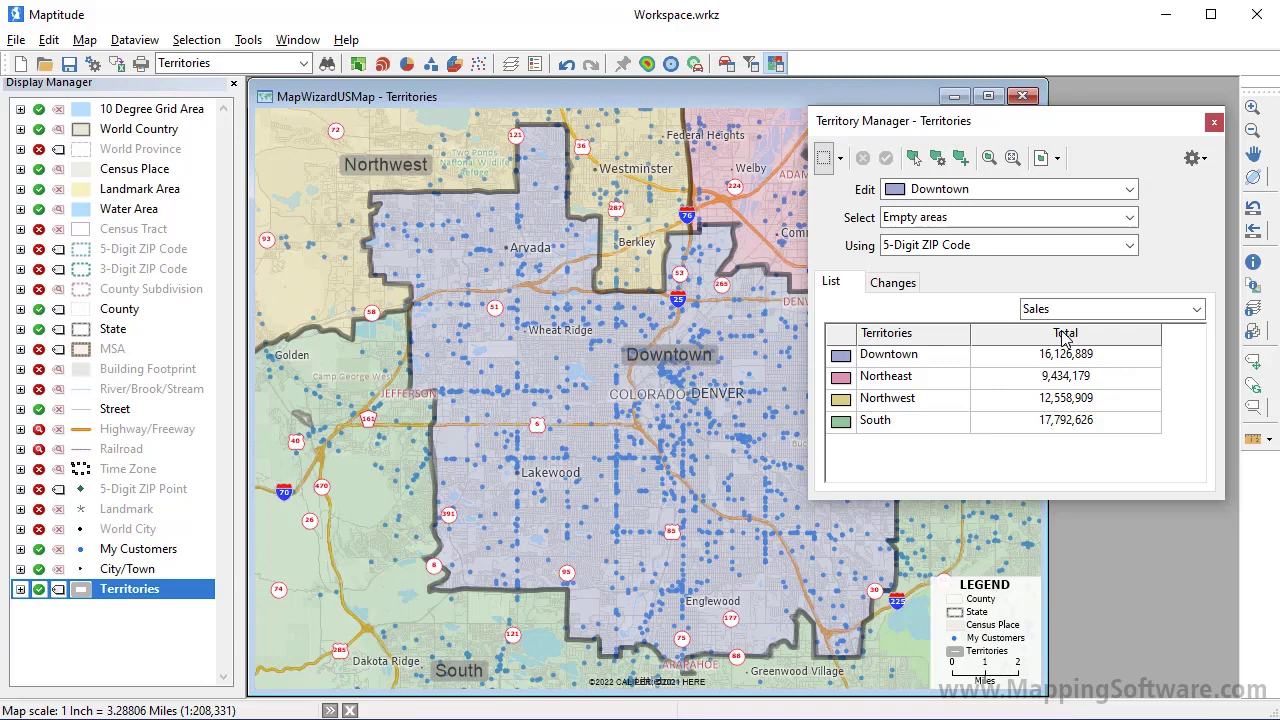
left_click(990, 190)
left_click(985, 230)
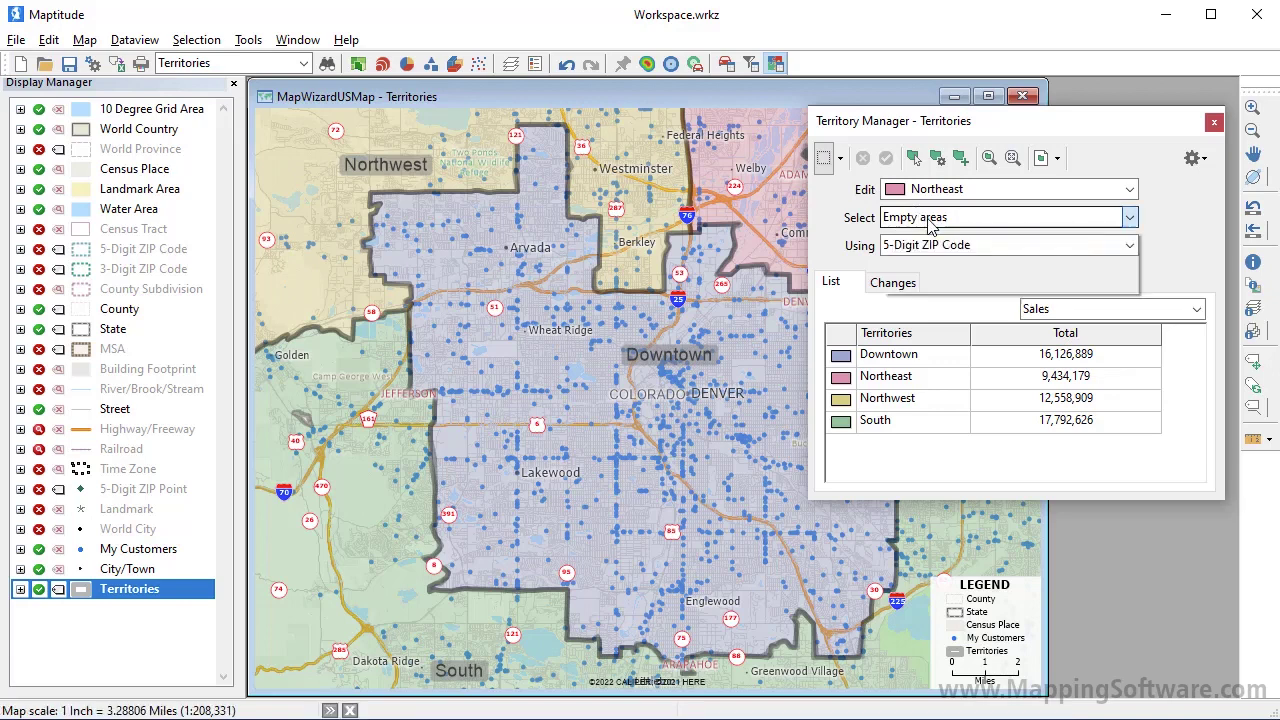
left_click(927, 218)
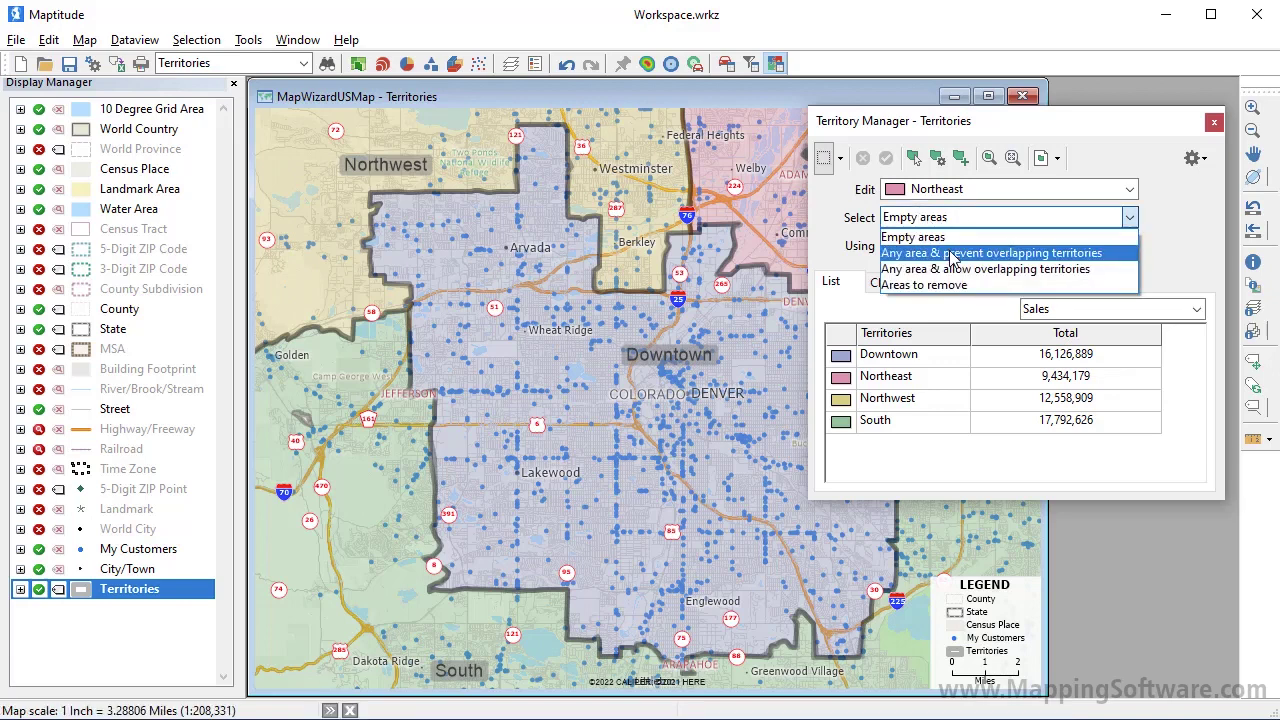
left_click(951, 254)
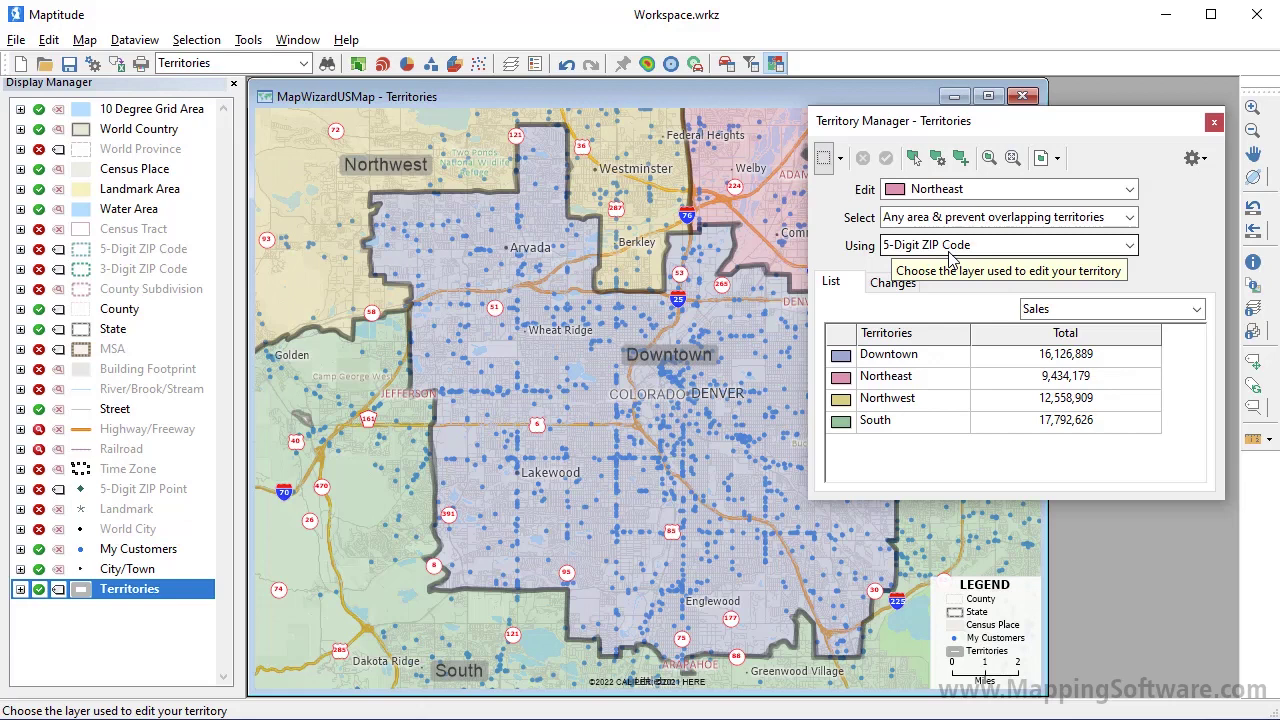
left_click(906, 291)
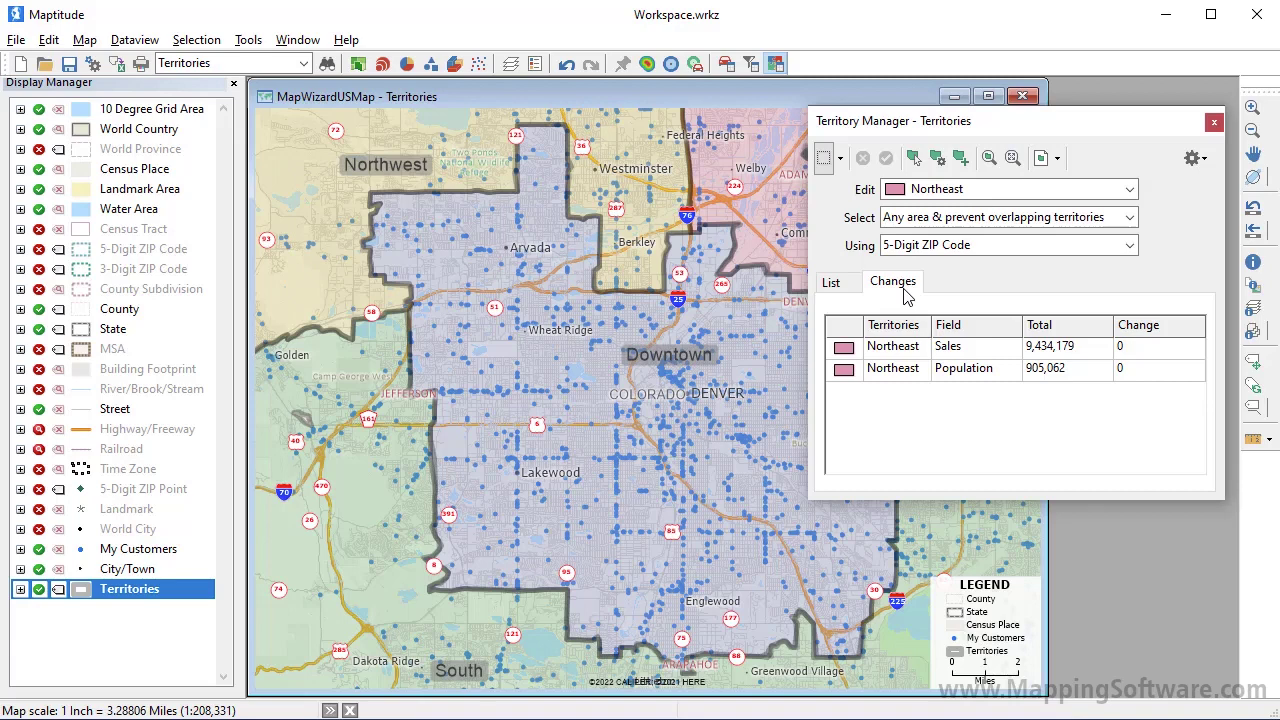
Point-select ZIP areas near Berkley, Commerce City and east of Denver into Northeast.
left_click(838, 159)
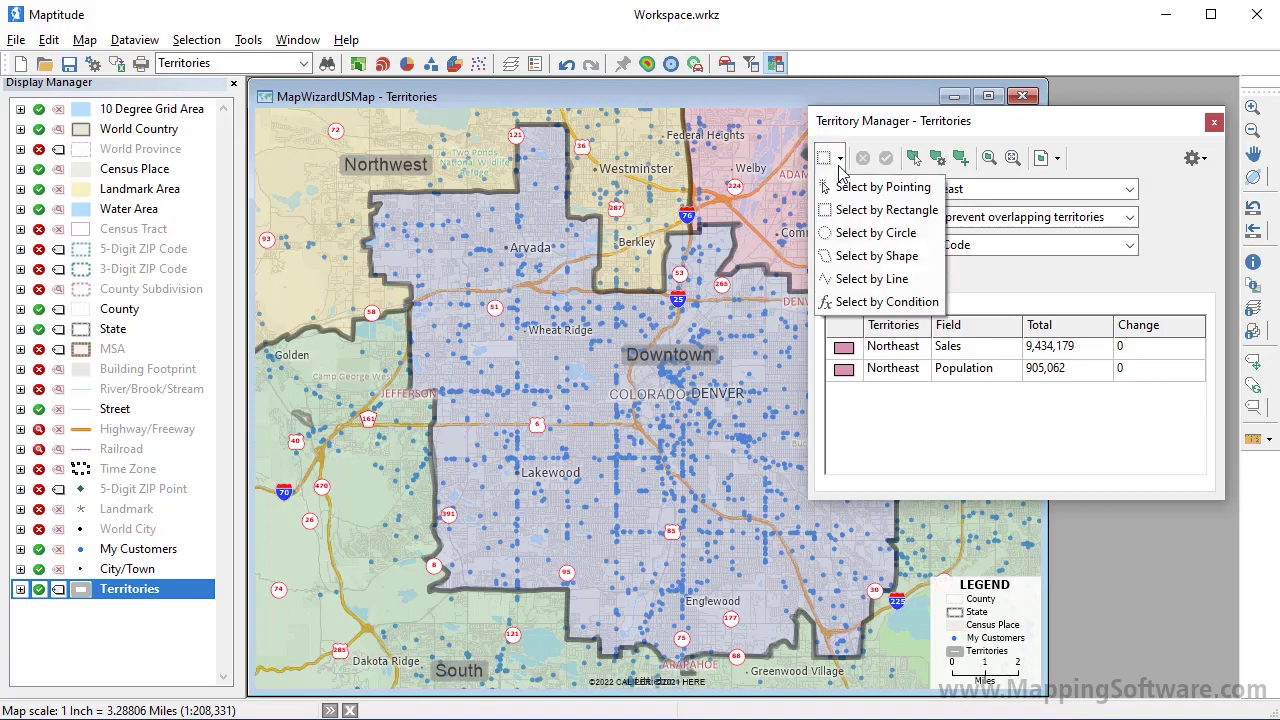
left_click(857, 187)
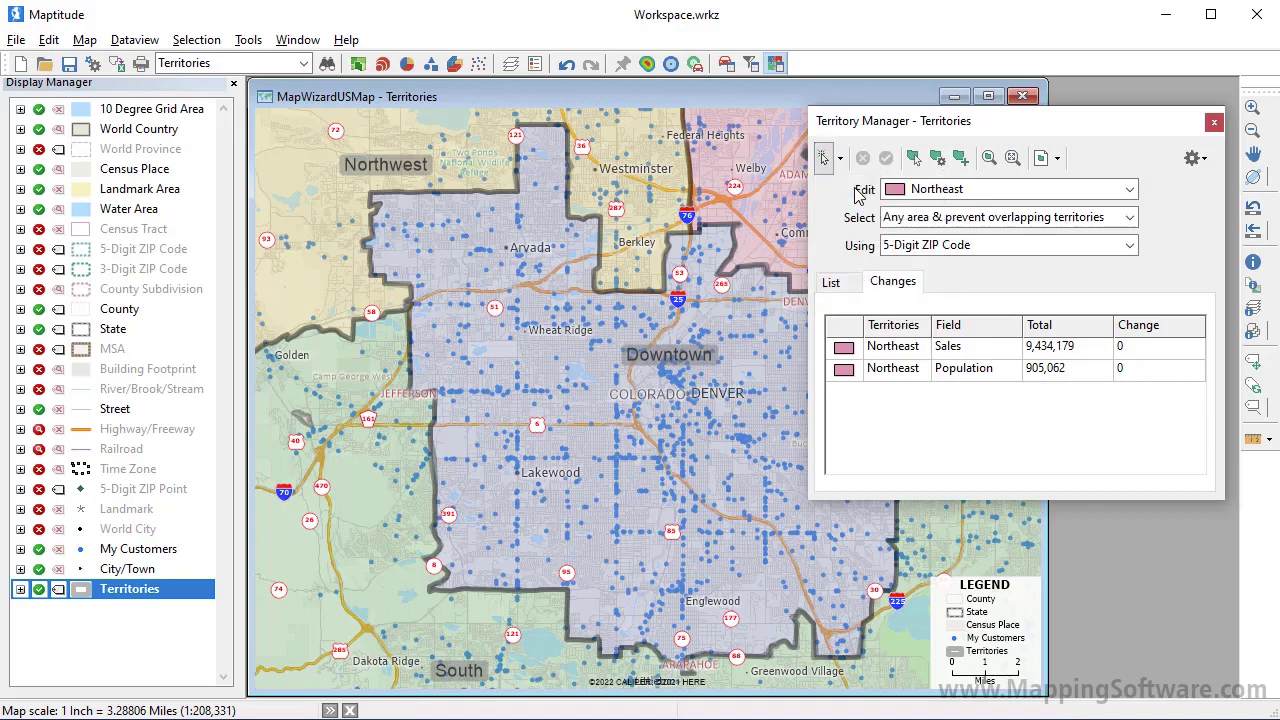
left_click(708, 257)
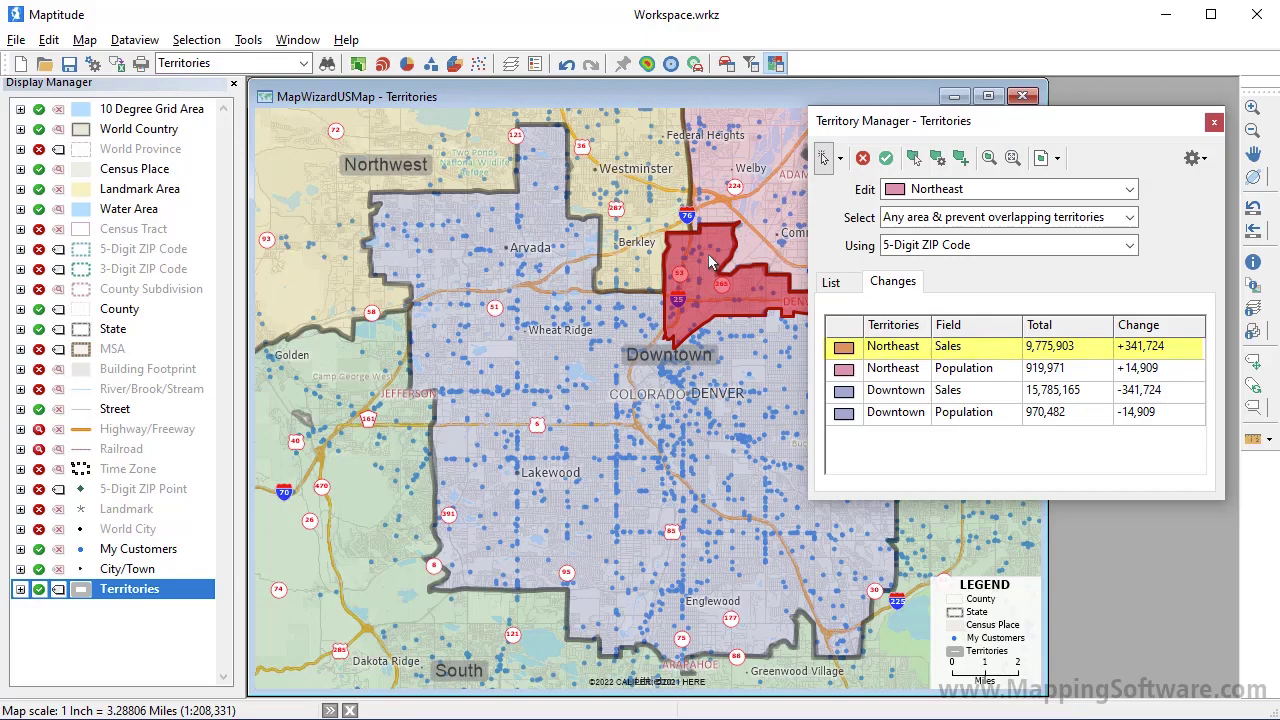
scroll(632, 297, "down", 3)
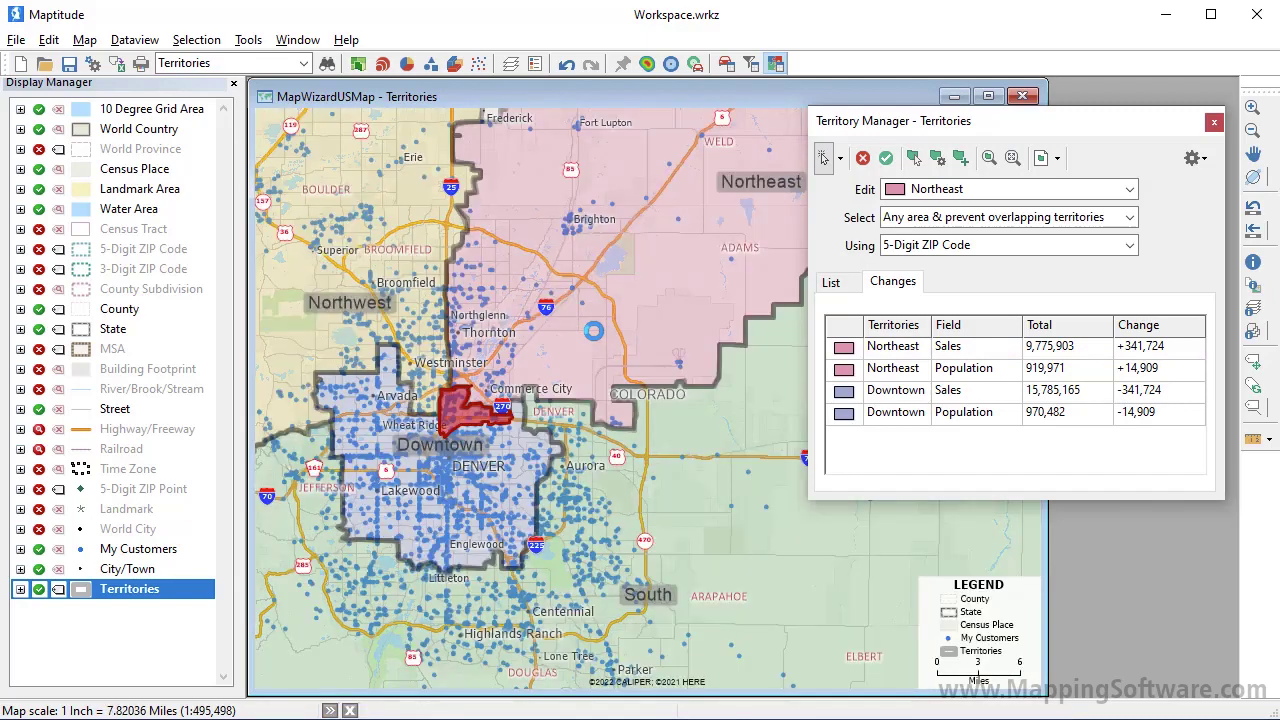
left_click(521, 418)
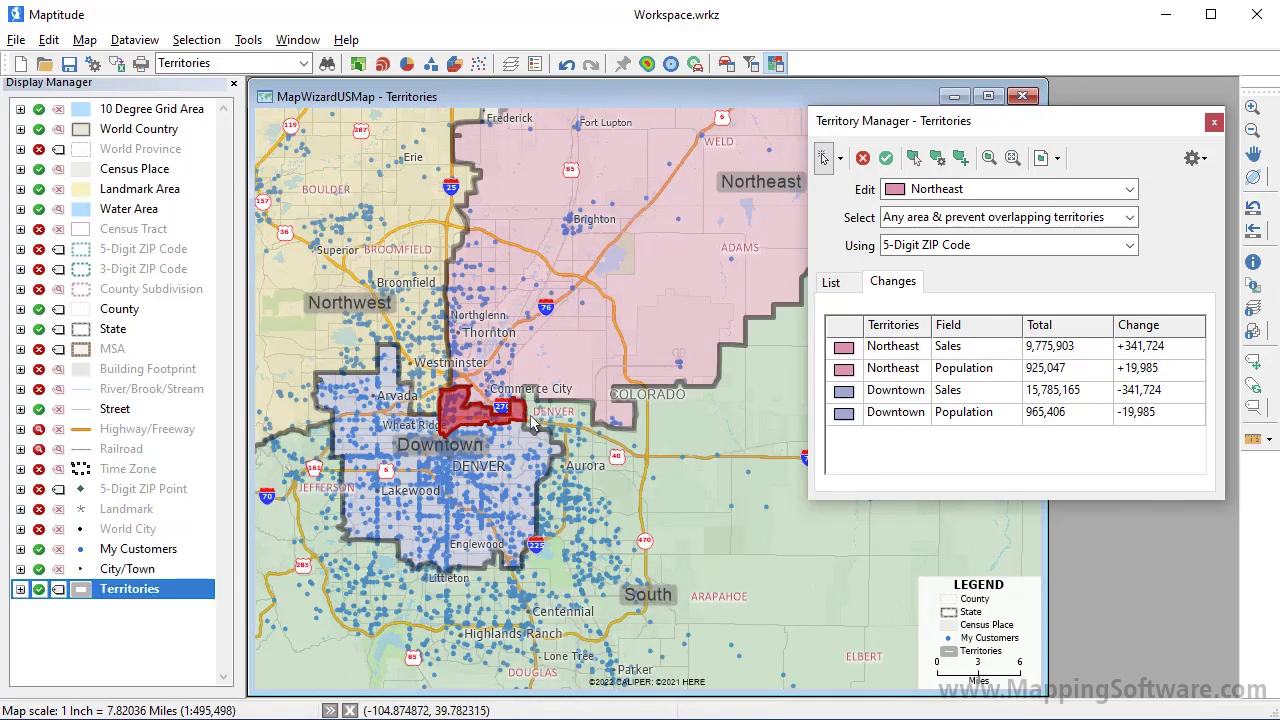
left_click(538, 420)
left_click(647, 420)
left_click(724, 406)
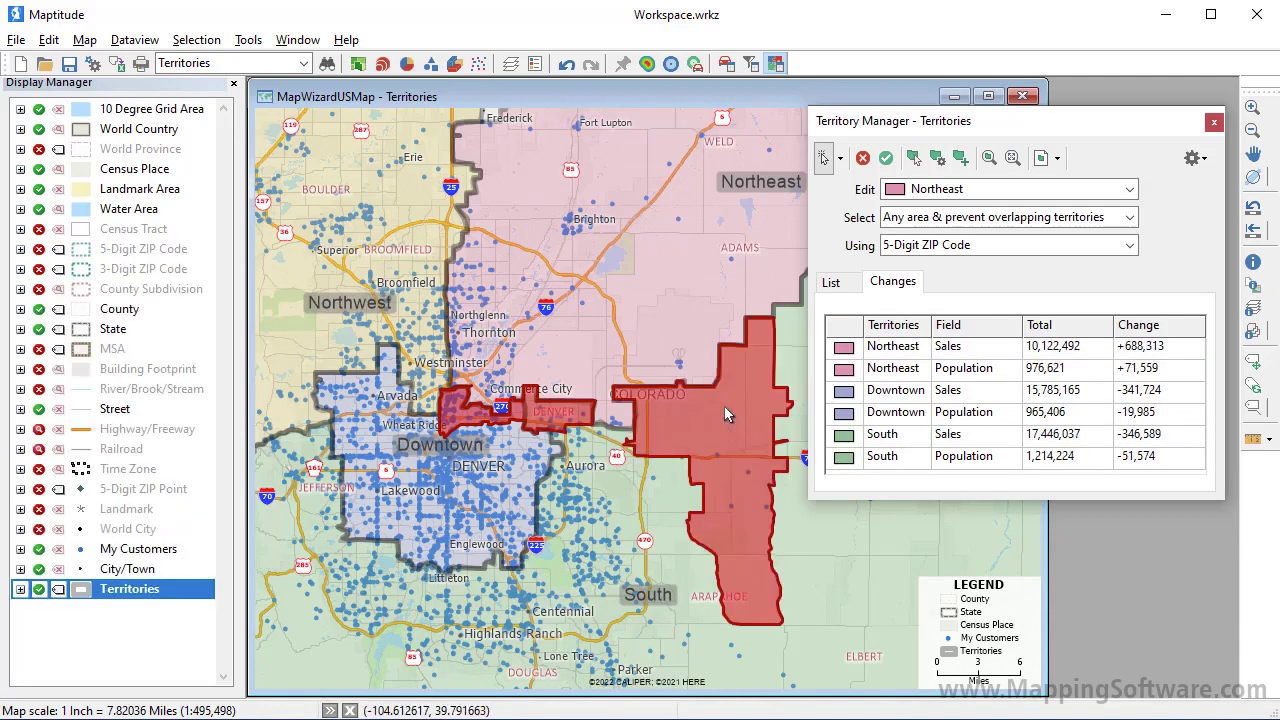
left_click(880, 560)
left_click(982, 521)
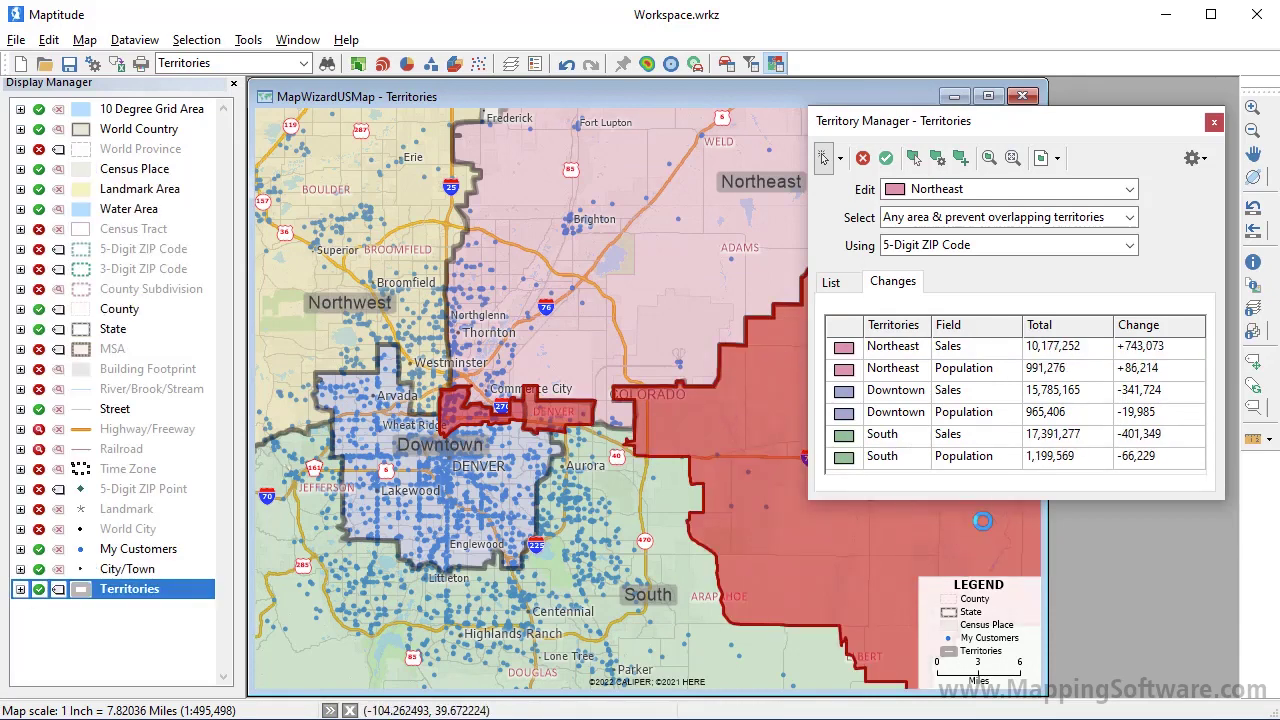
Add the Aurora-area ZIPs to Northeast and save, reaching sales of 14,112,748.
left_click(662, 505)
left_click(613, 455)
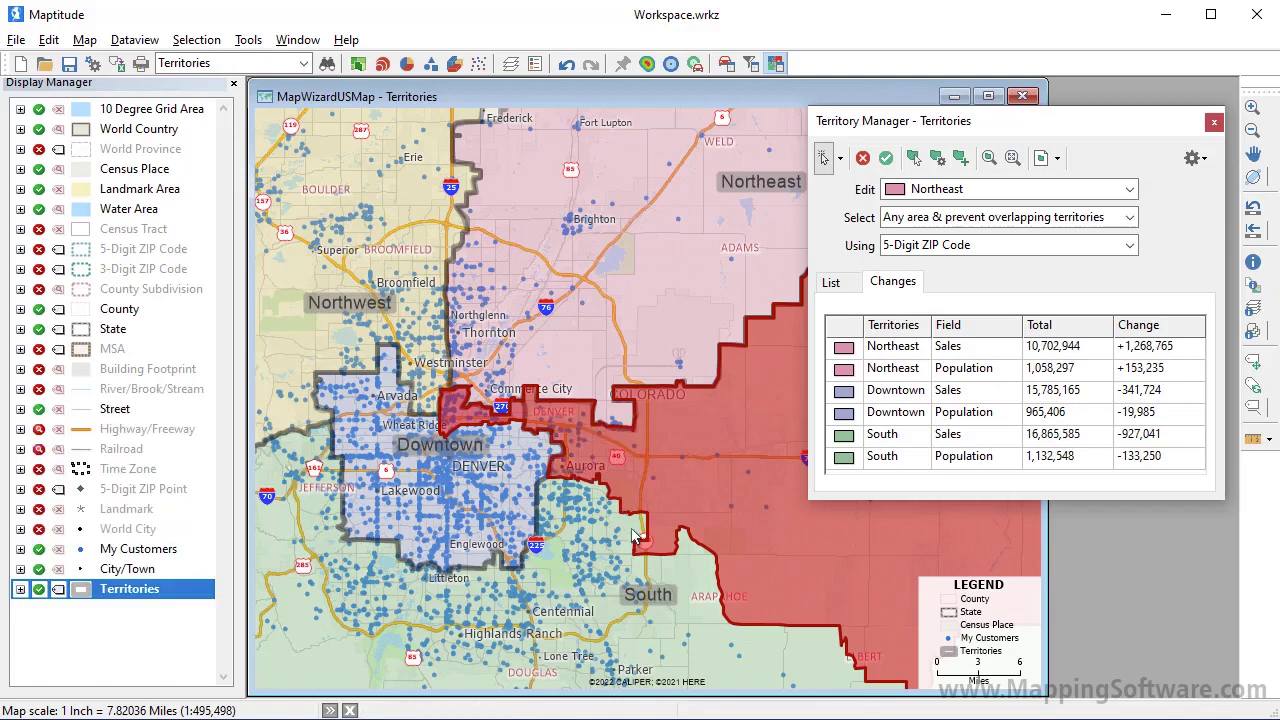
left_click(600, 515)
left_click(575, 507)
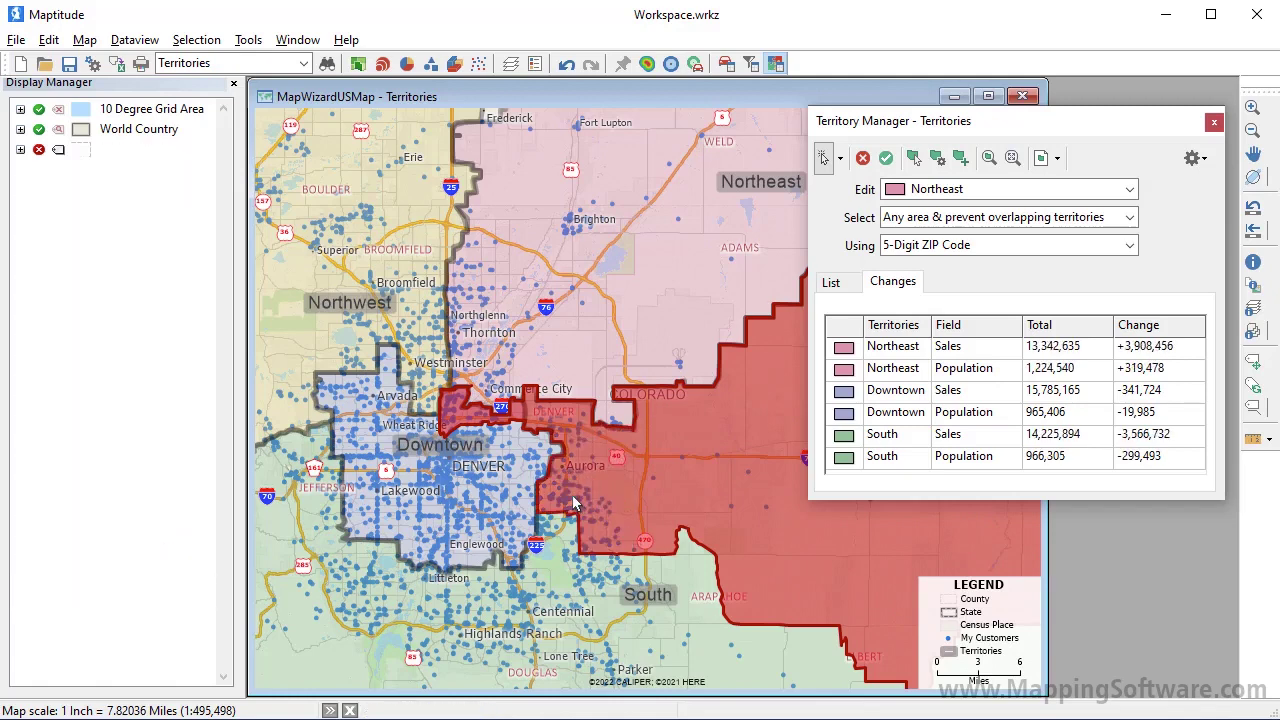
left_click(573, 538)
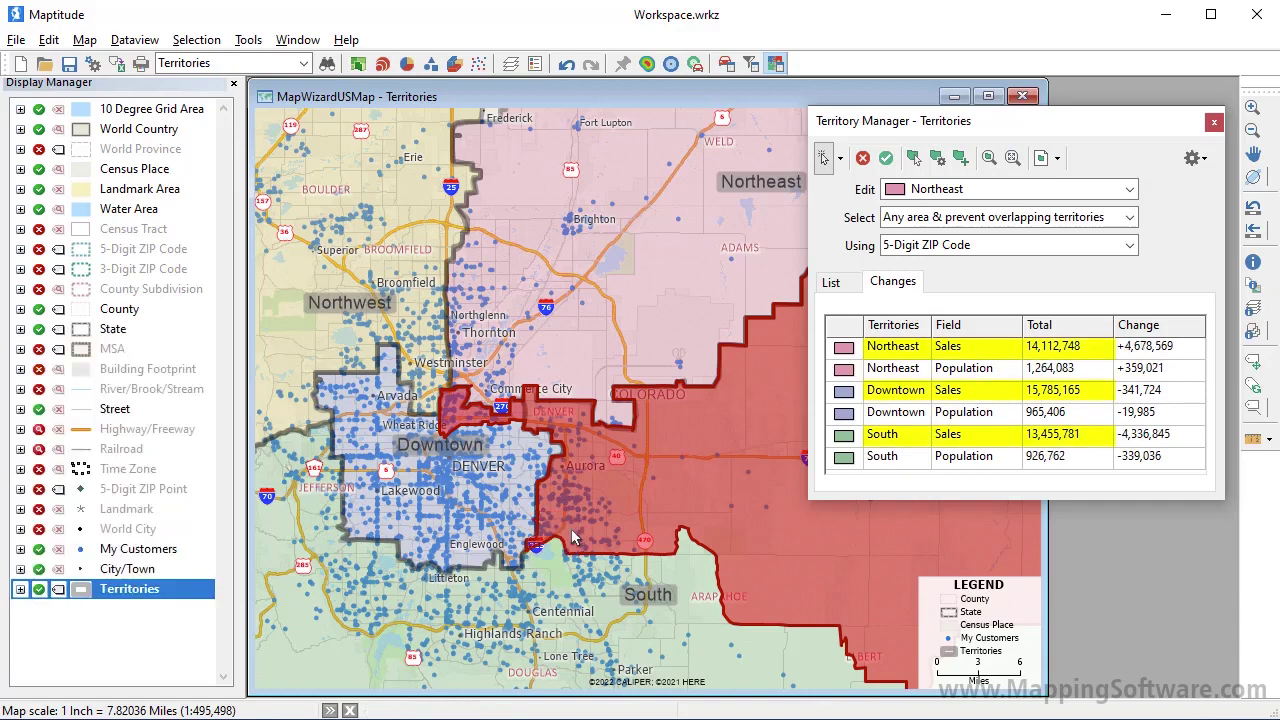
left_click(886, 160)
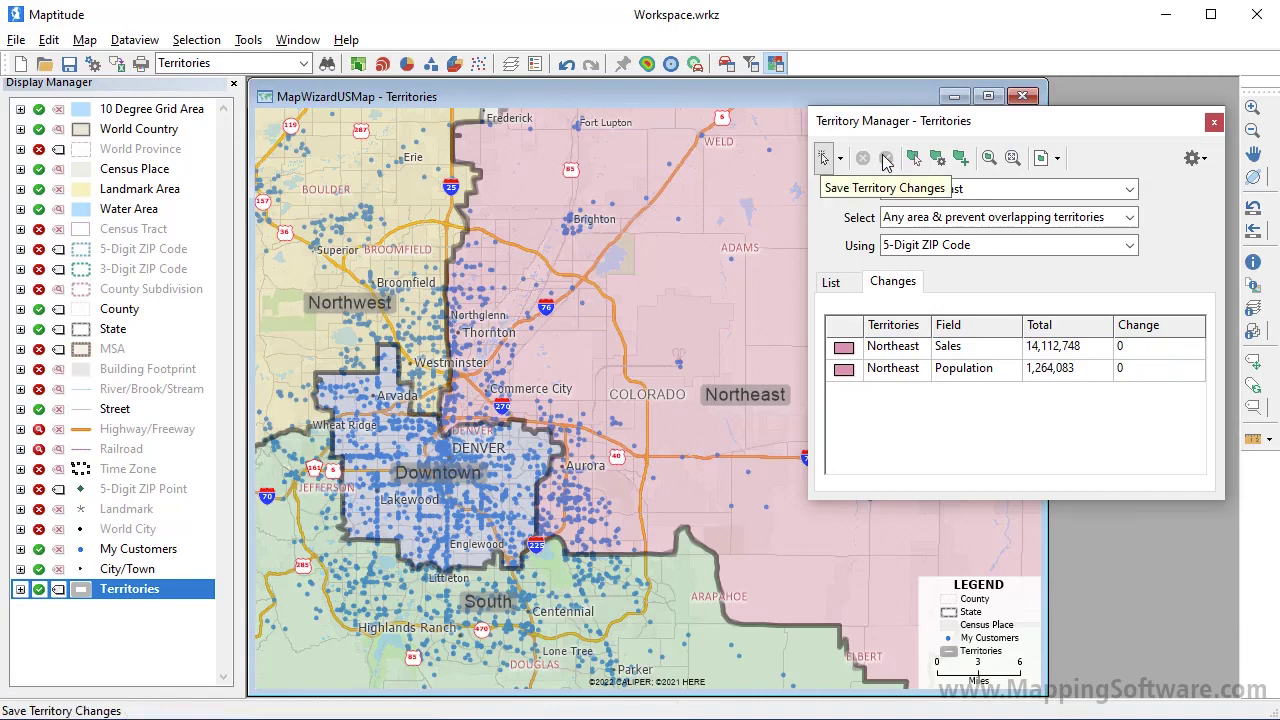
Edit Northwest and zoom in on its boundary with Downtown around Arvada.
left_click(830, 285)
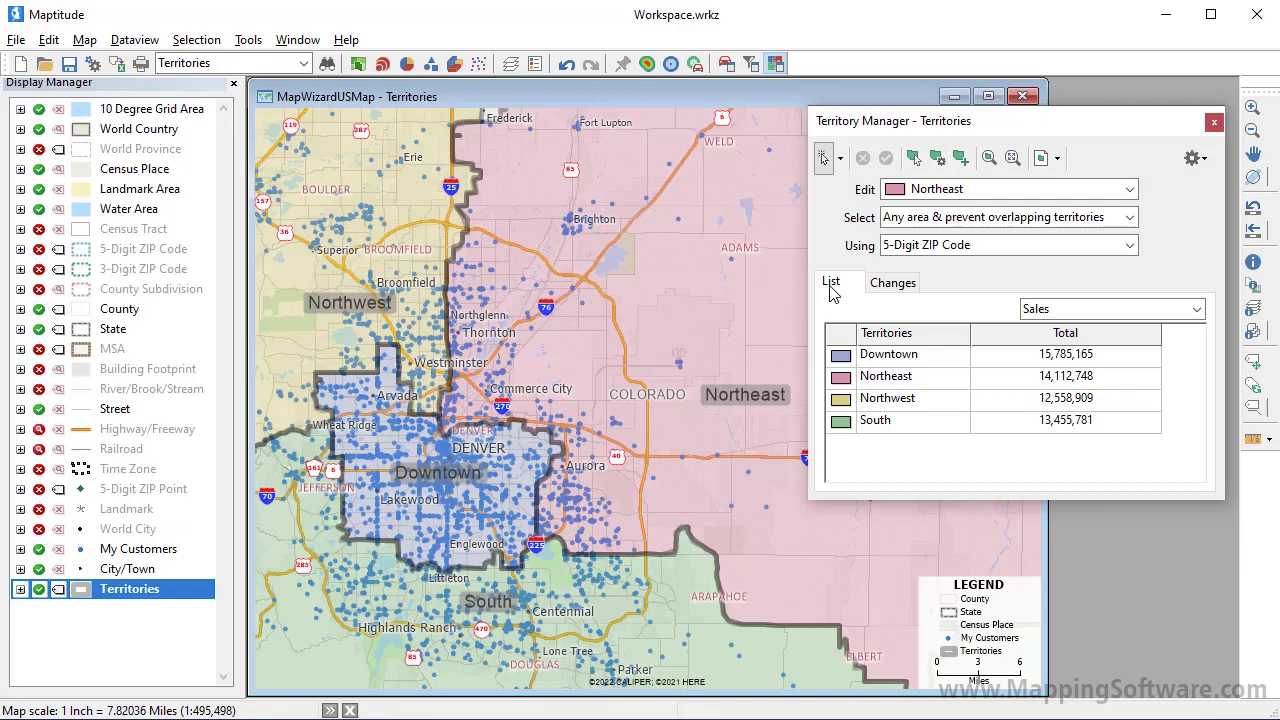
left_click(915, 189)
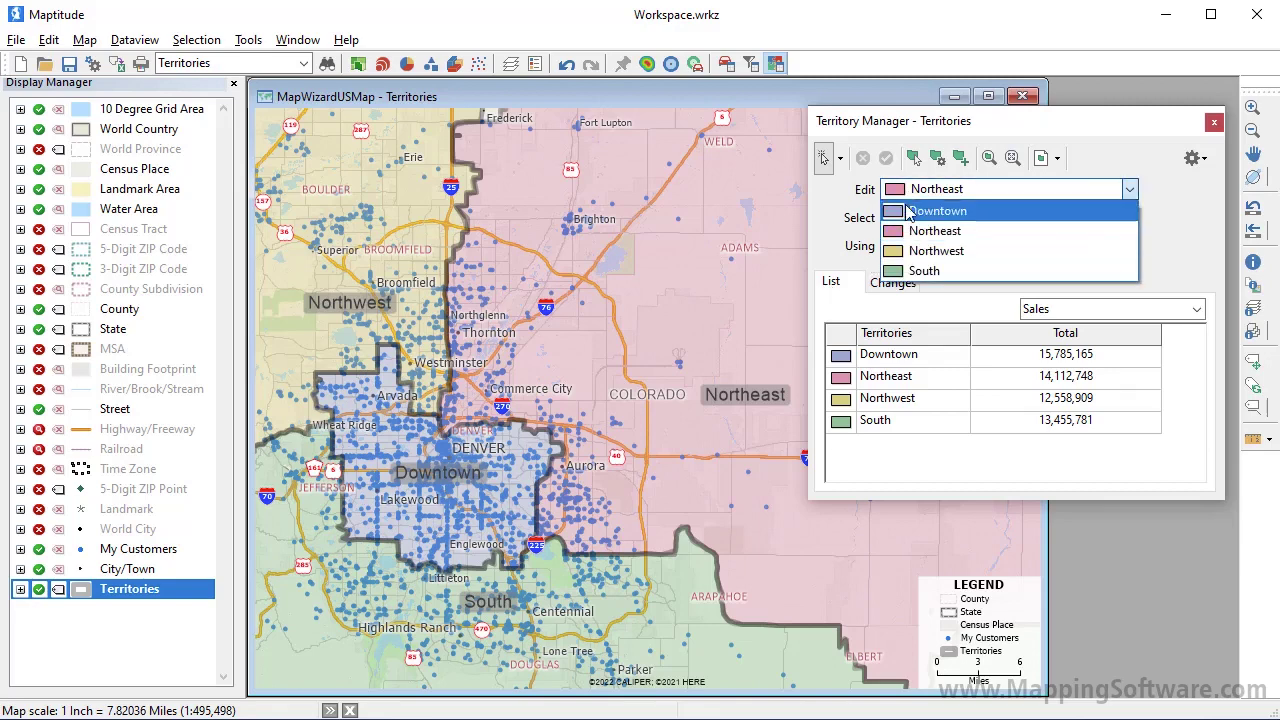
left_click(922, 251)
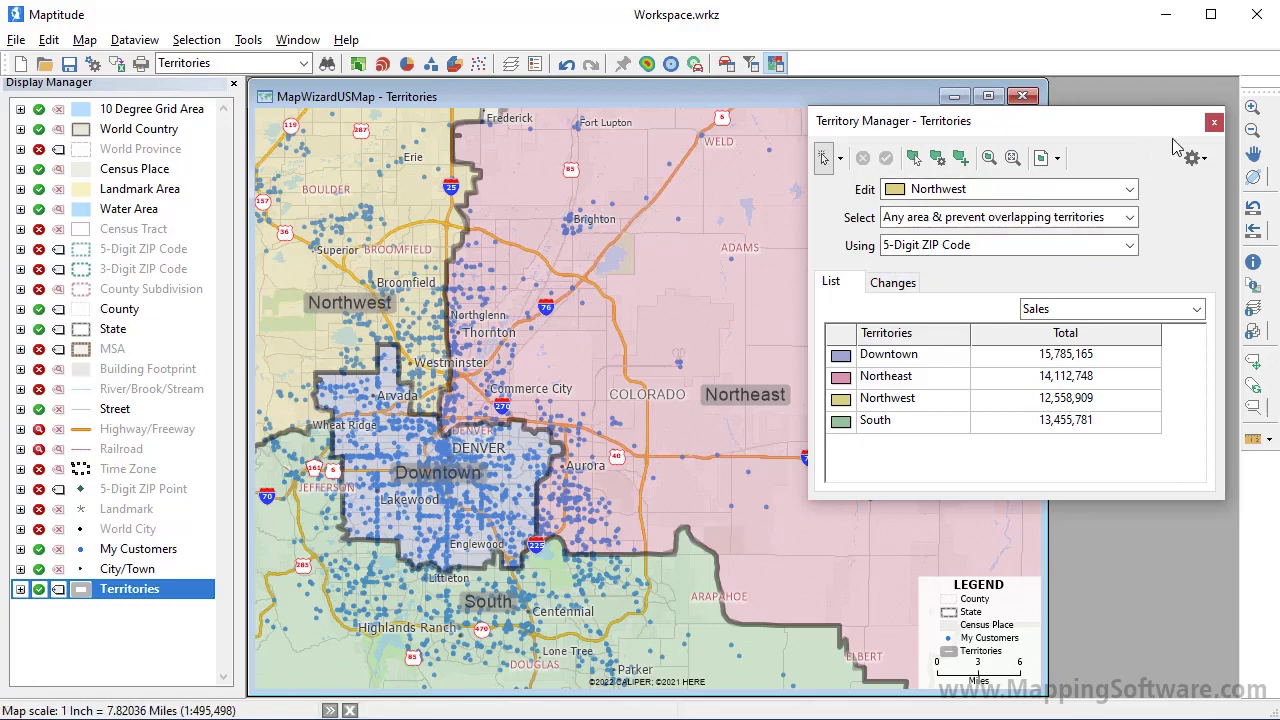
left_click(1253, 107)
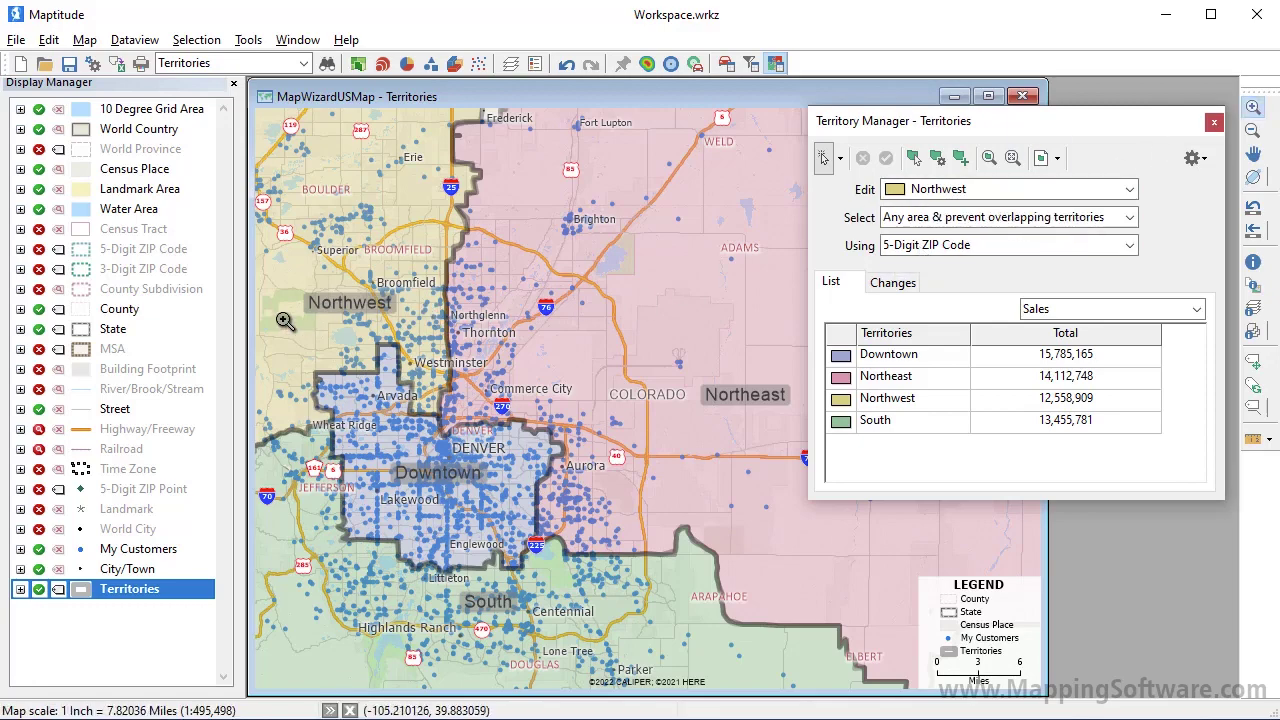
mouse_move(276, 320)
left_mouse_down()
mouse_move(344, 384)
mouse_move(480, 446)
left_mouse_up()
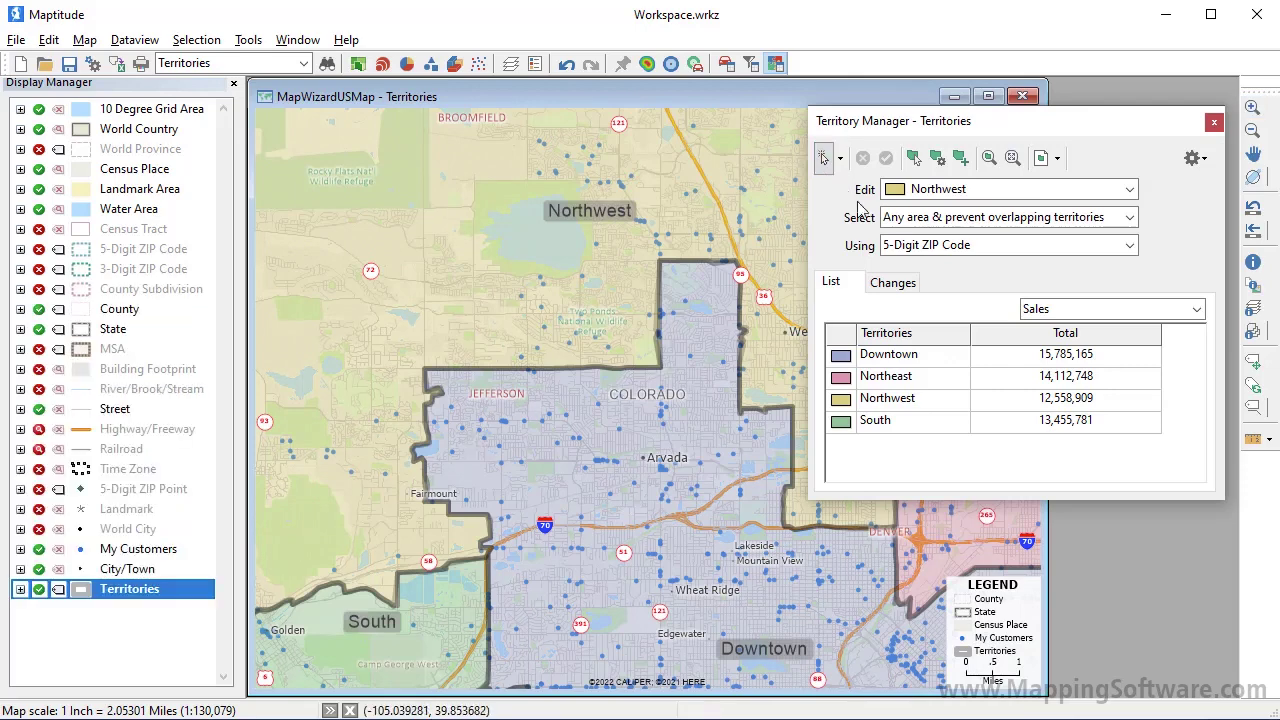
Move three Arvada-area ZIPs into Northwest, save, and show Sales totals.
left_click(892, 282)
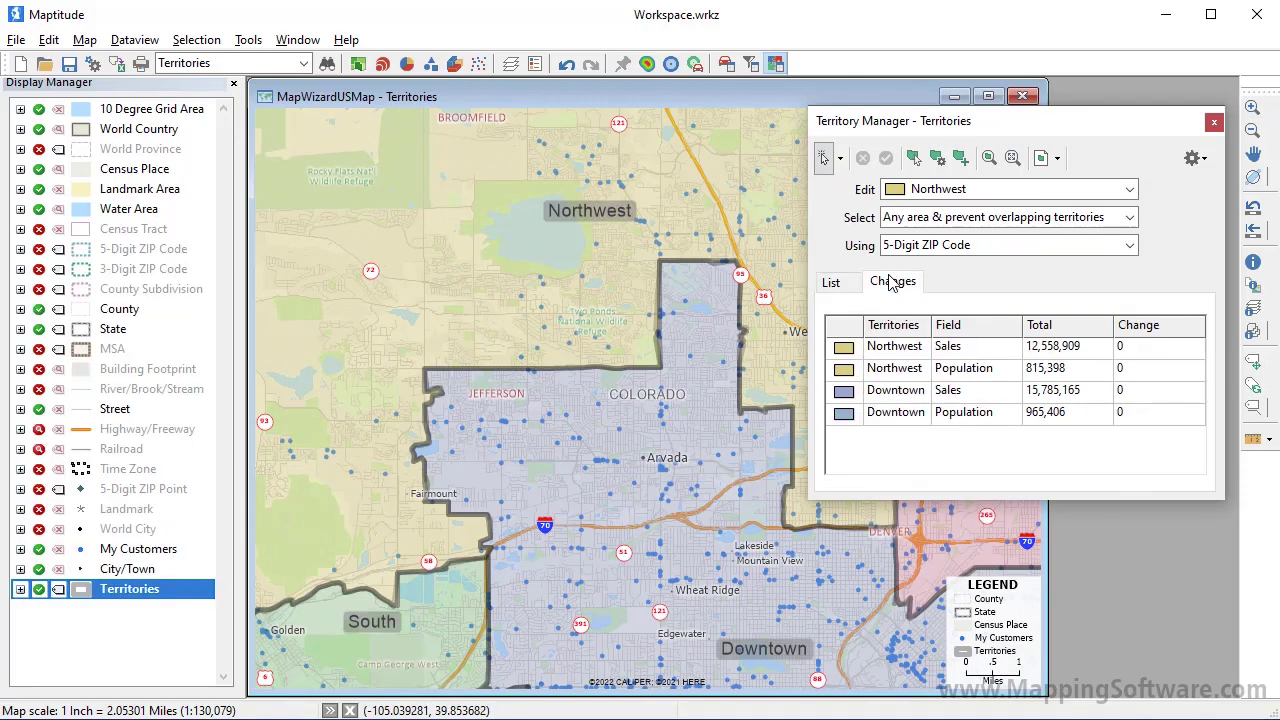
left_click(681, 335)
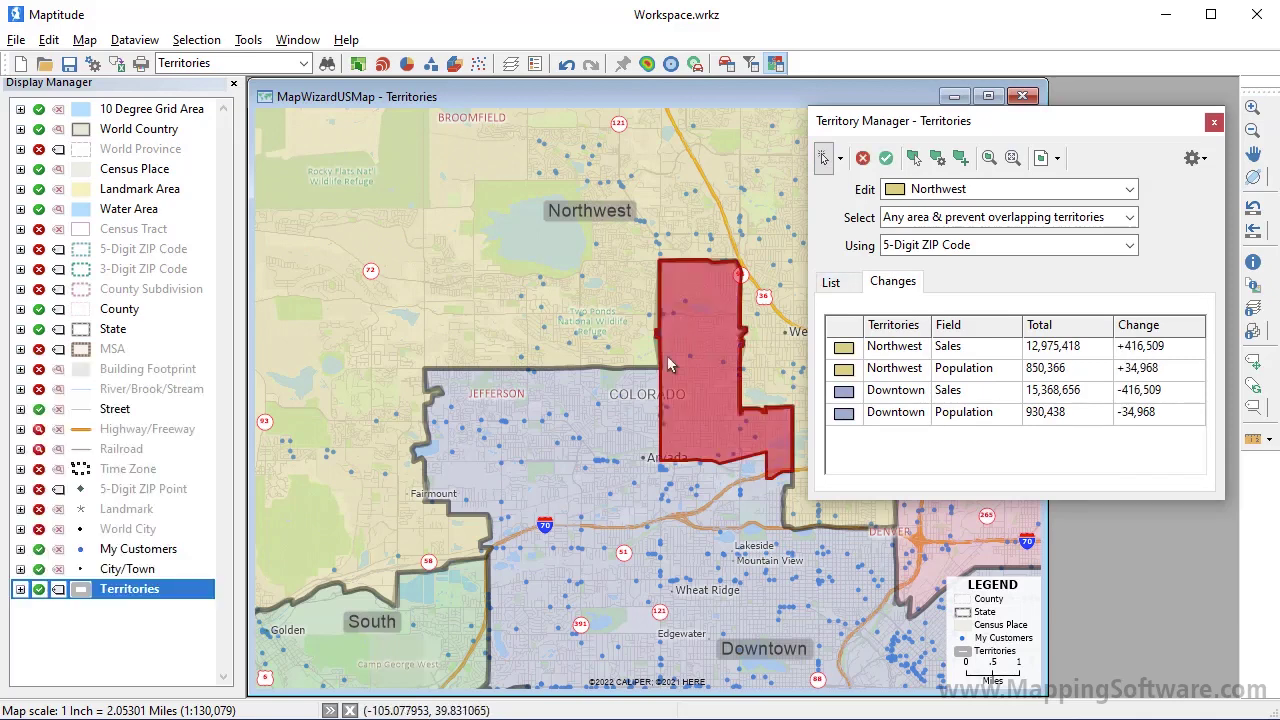
left_click(628, 390)
left_click(548, 490)
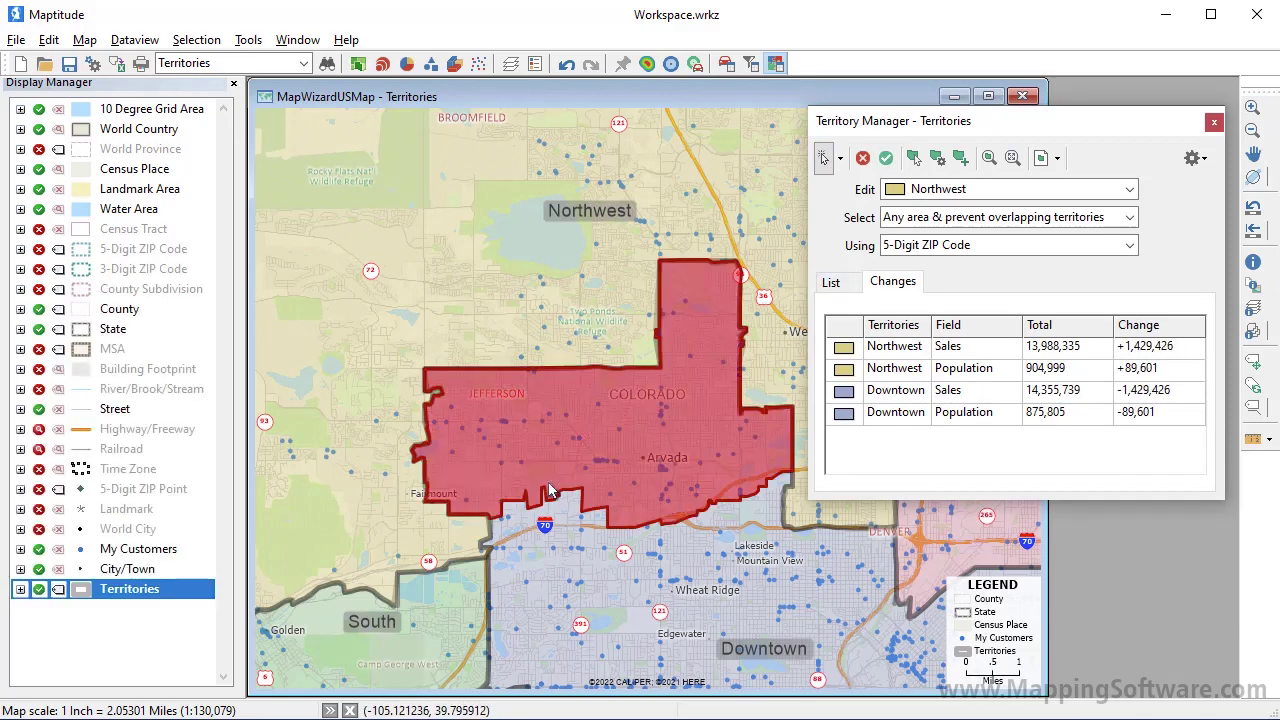
left_click(886, 158)
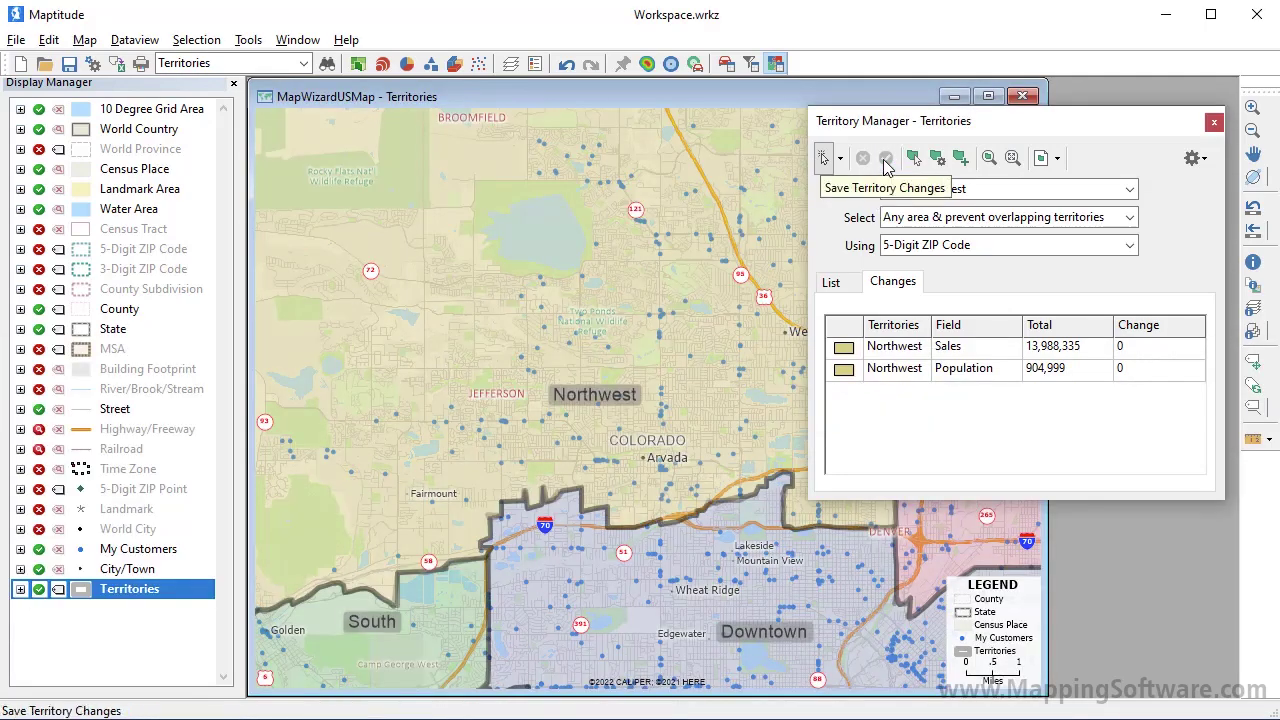
left_click(846, 288)
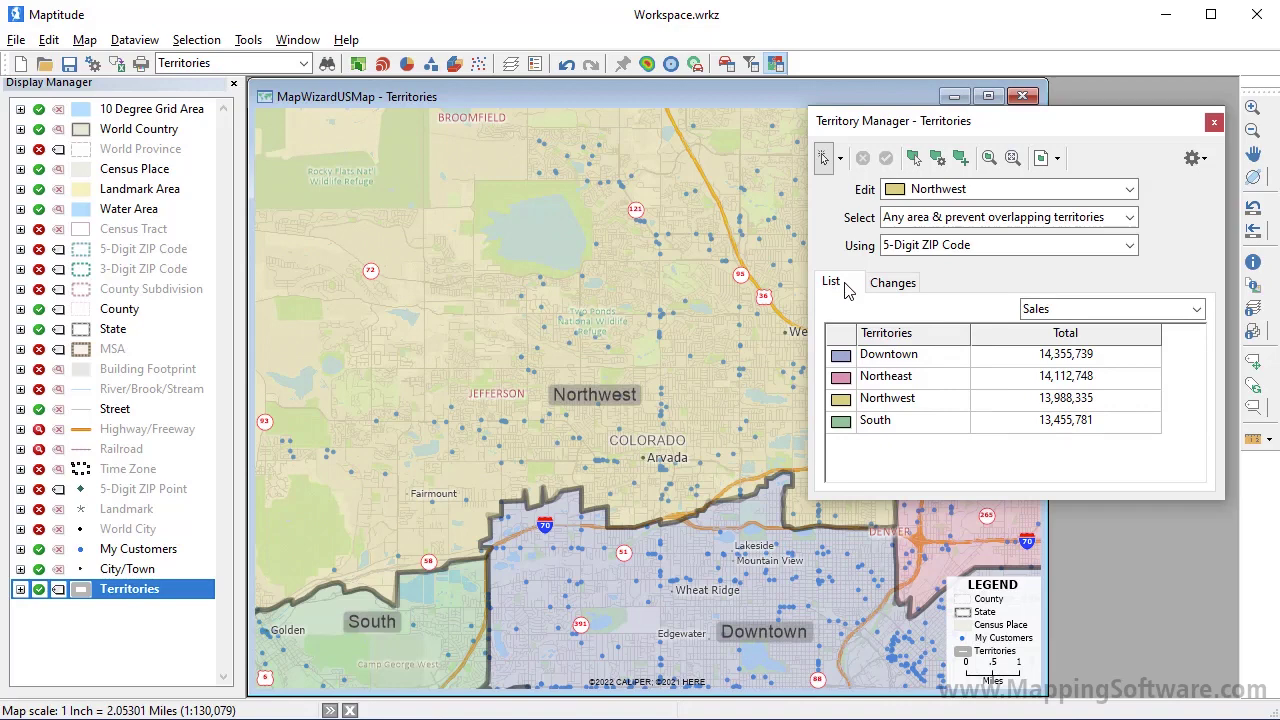
Make My Customers the working layer.
left_click(137, 556)
right_click(139, 556)
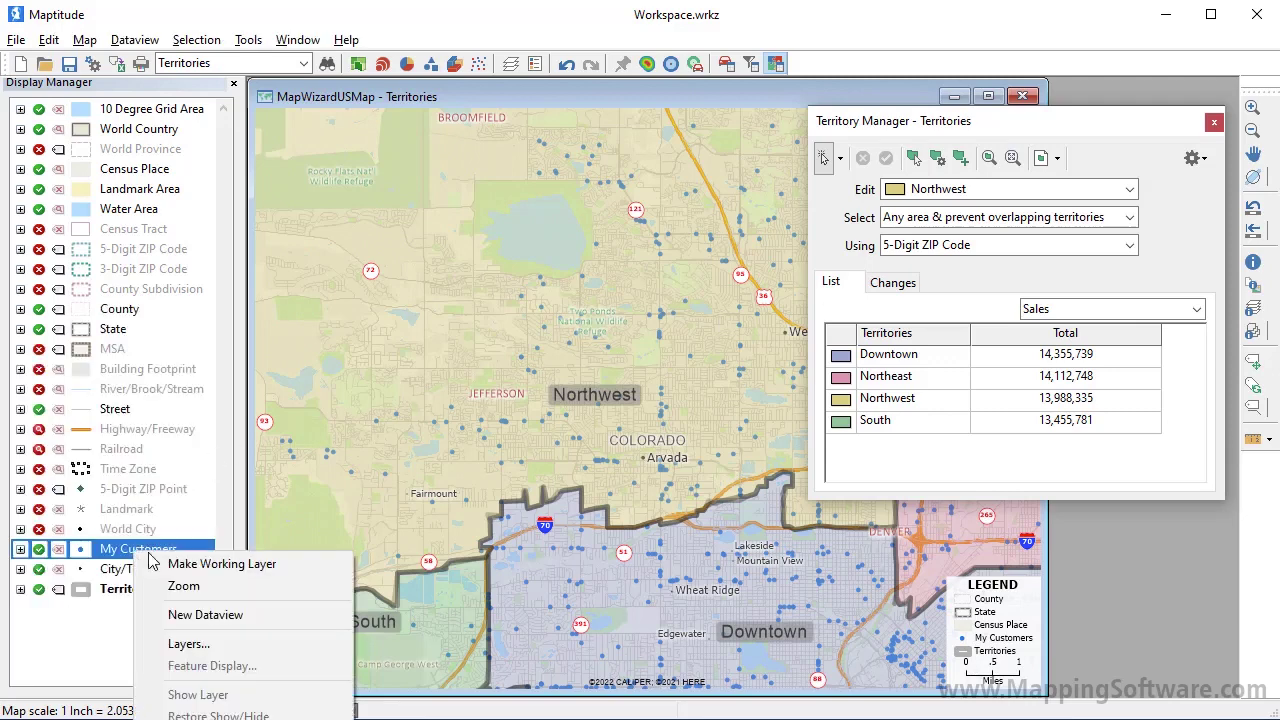
left_click(175, 566)
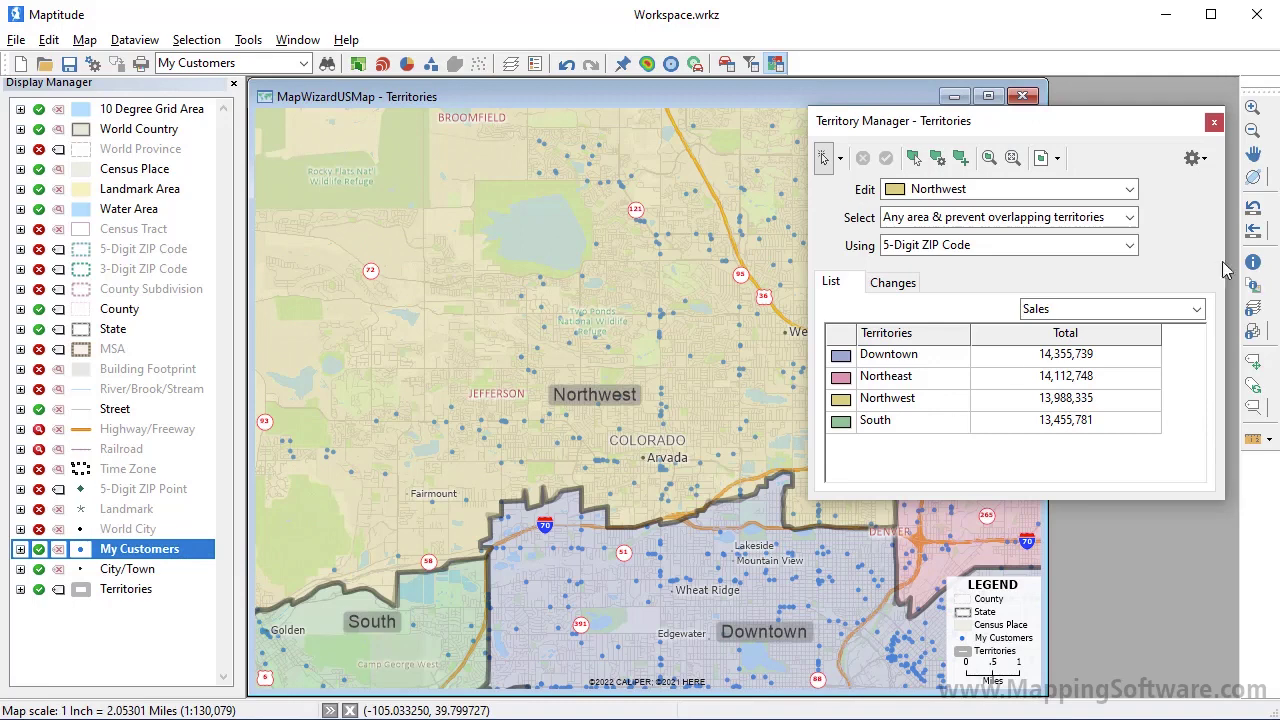
Inspect a customer near Arvada with the Info tool to confirm its Downtown tag.
left_click(1253, 262)
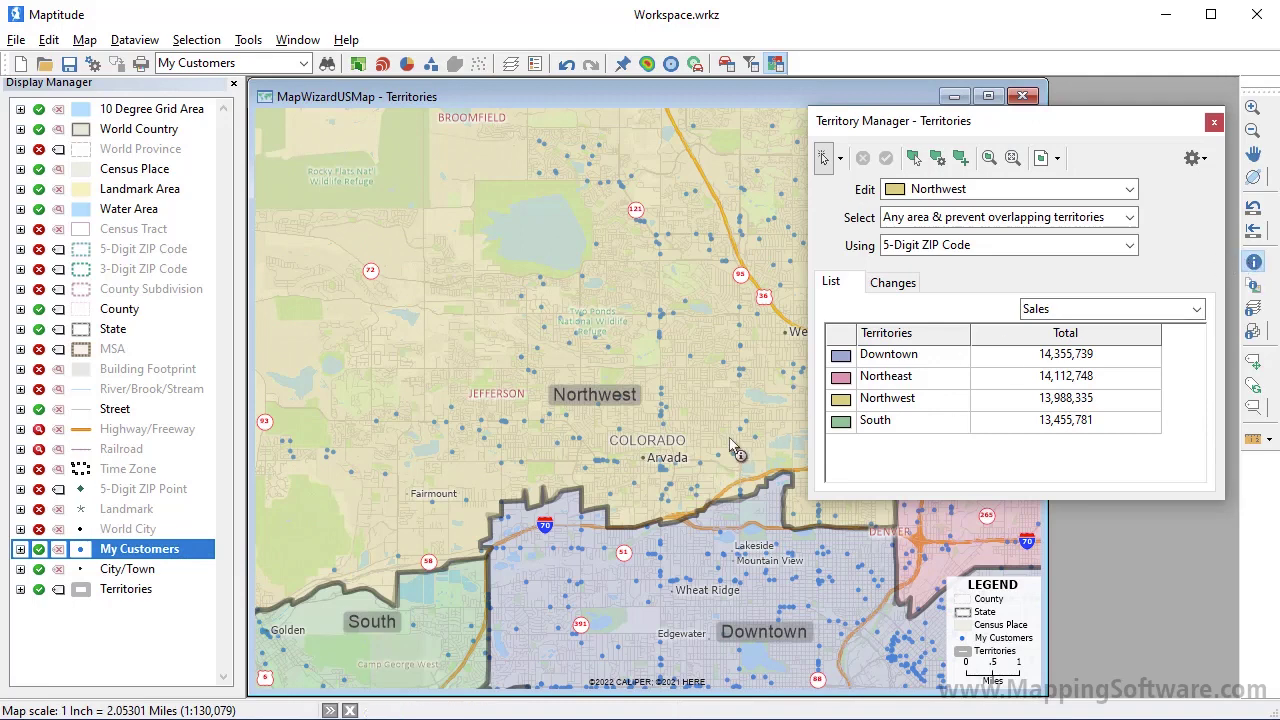
left_click(698, 462)
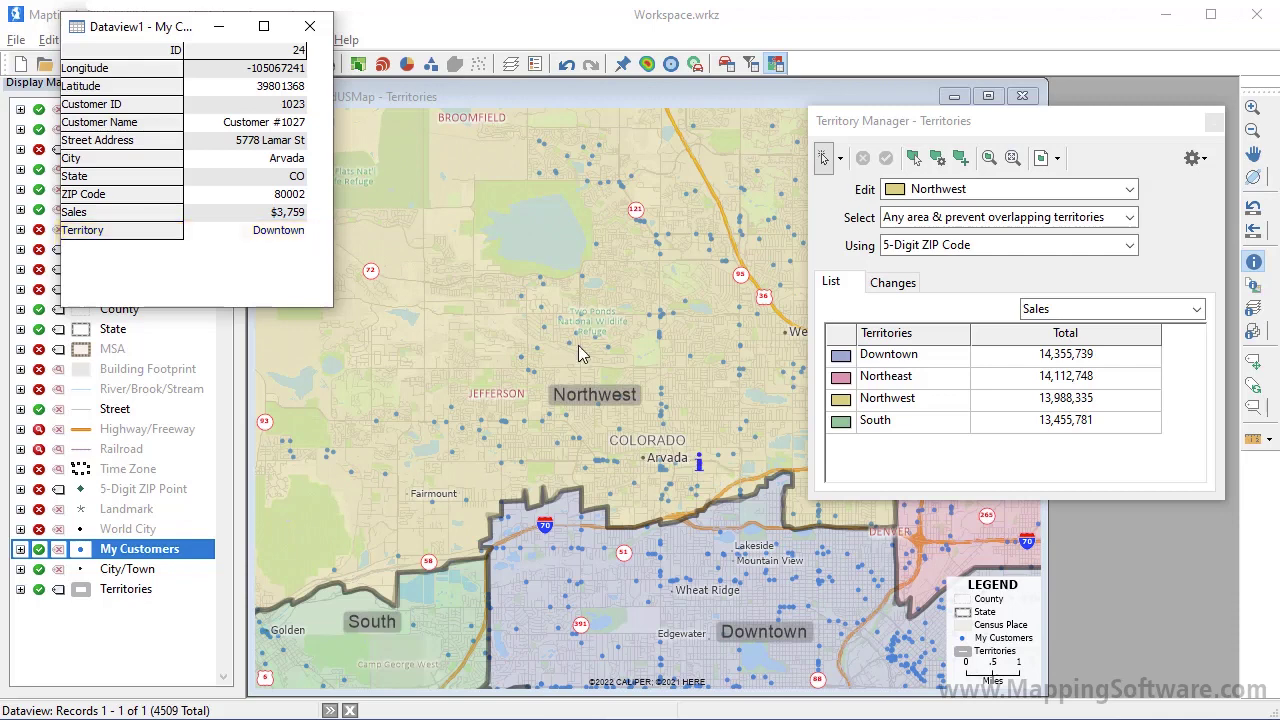
left_click(310, 27)
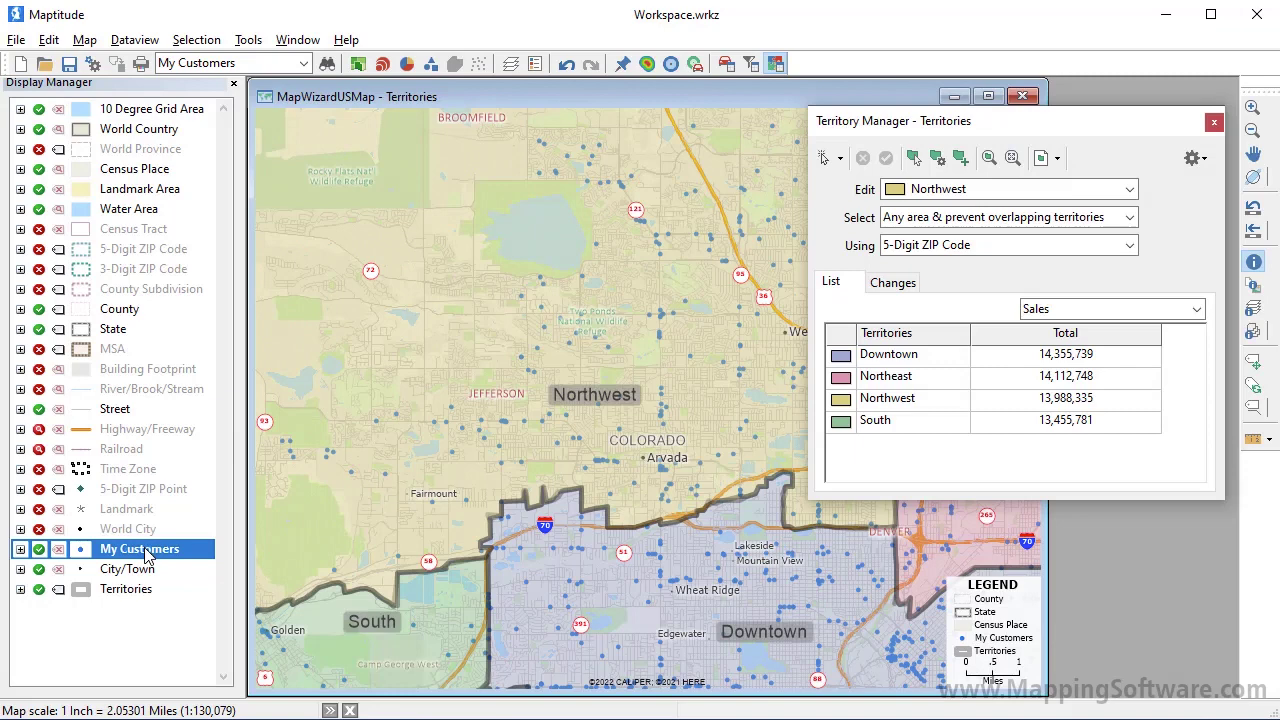
Open a dataview of My Customers and select its Territory column.
right_click(145, 557)
left_click(223, 614)
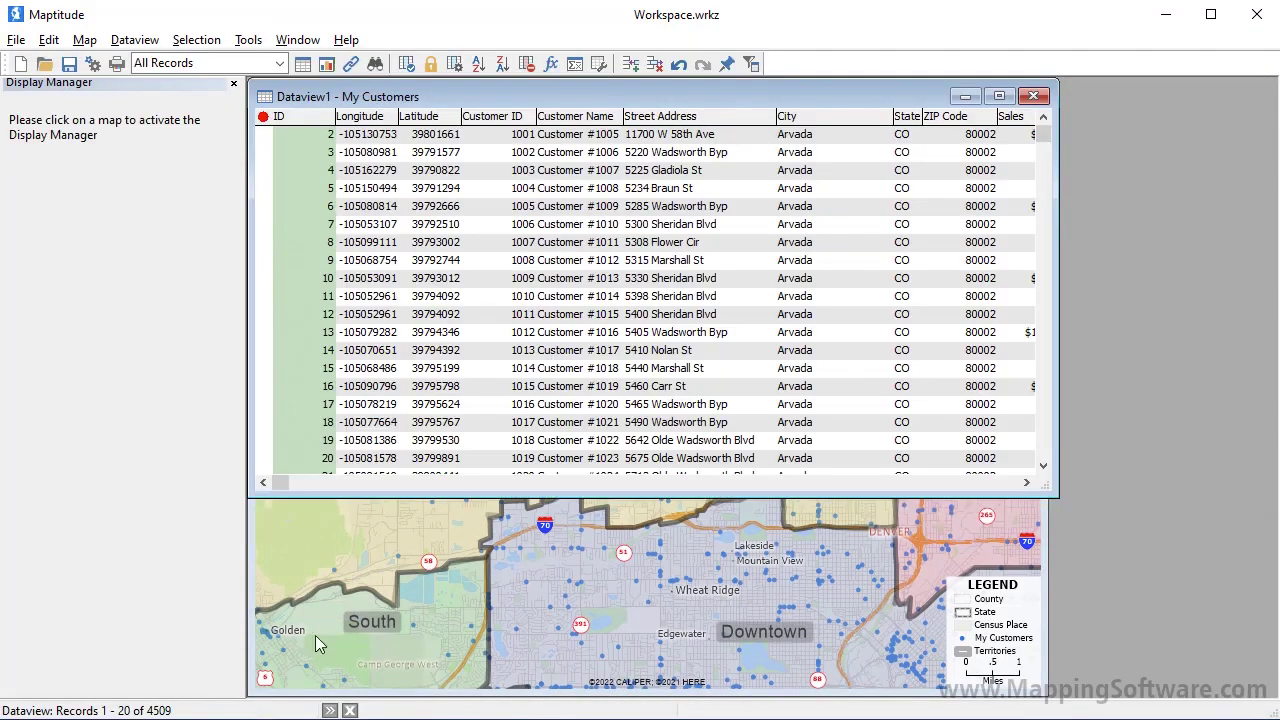
left_click_drag(1057, 406, 1224, 404)
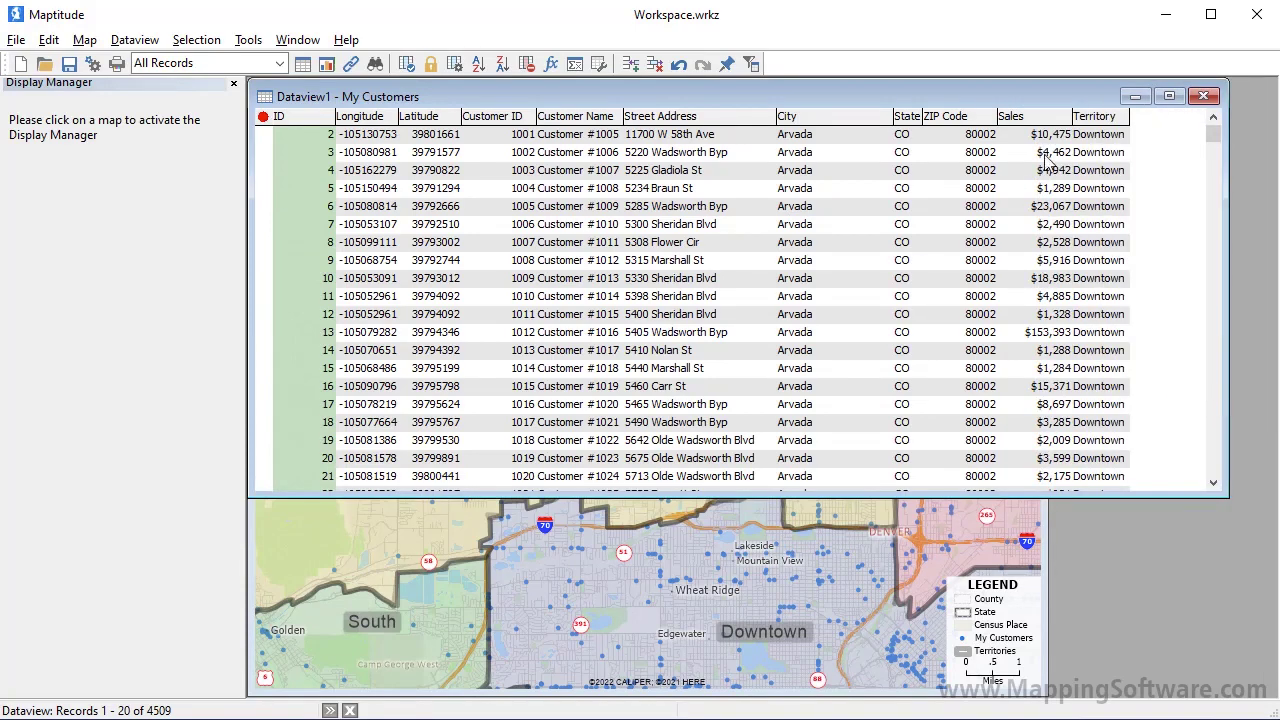
left_click(1094, 117)
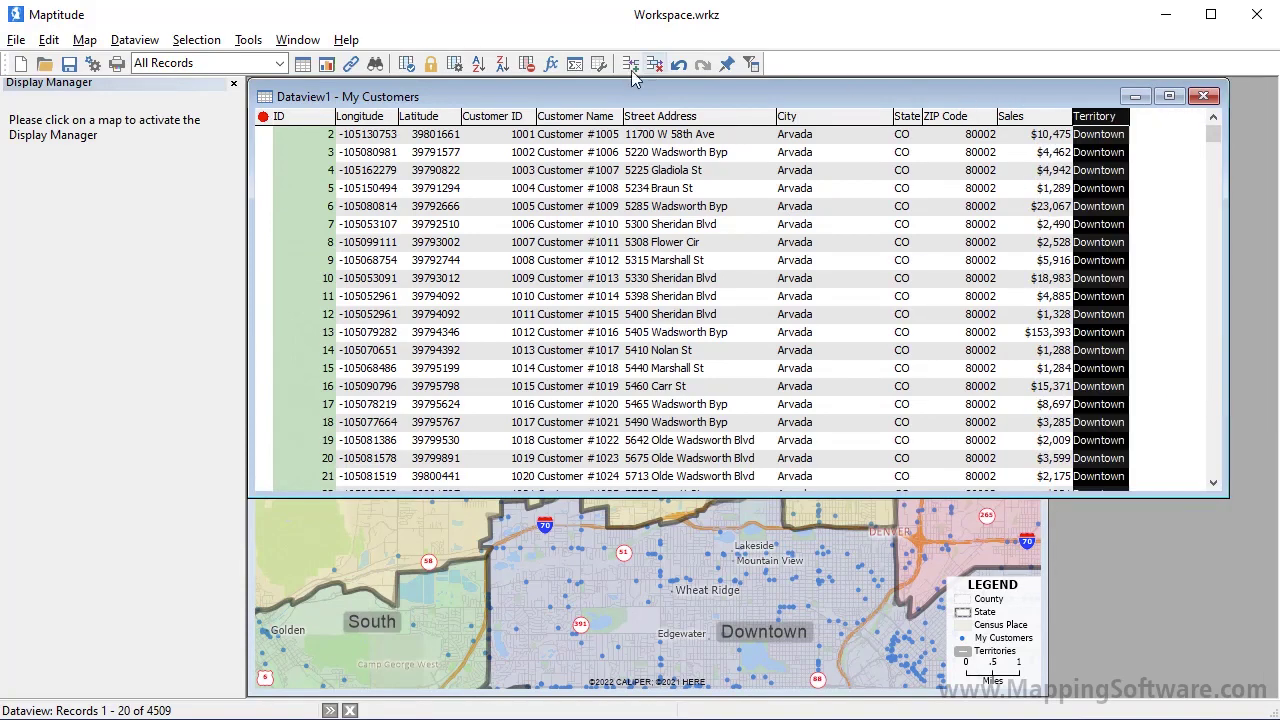
Fill the Territory column by tagging values from the Territories layer.
left_click(50, 40)
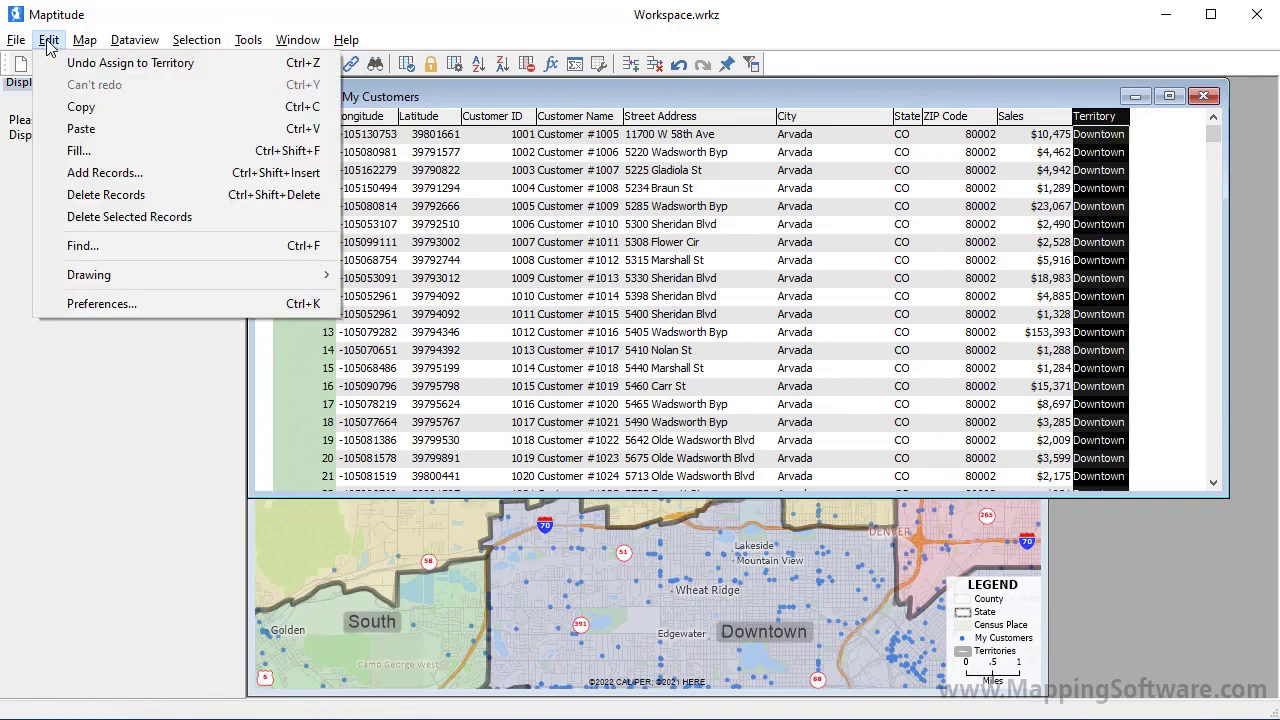
left_click(80, 150)
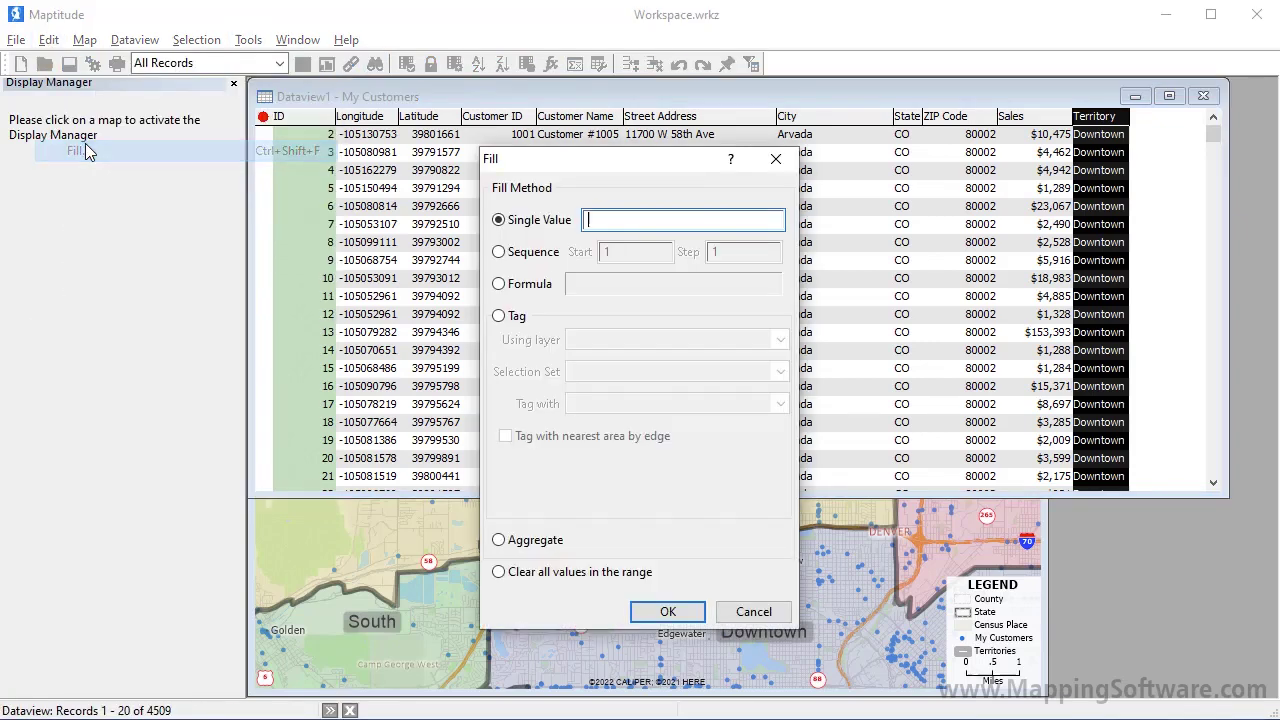
left_click(498, 315)
left_click(602, 343)
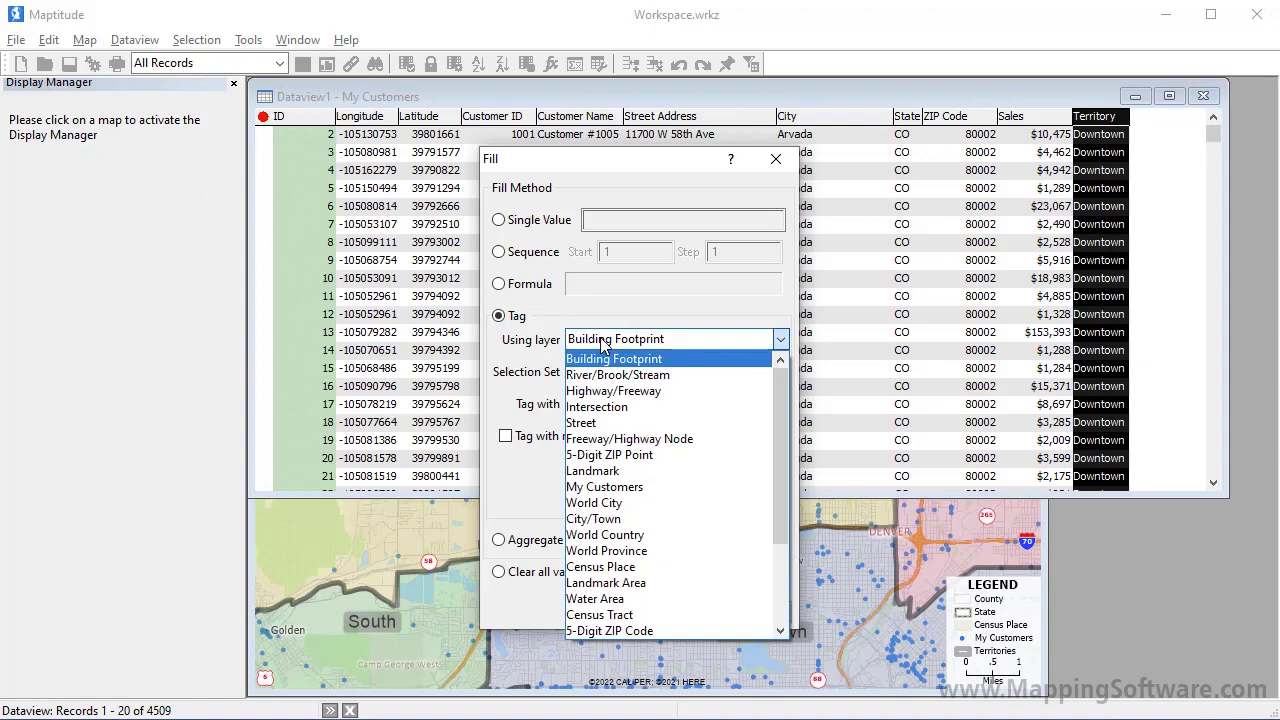
left_click(782, 567)
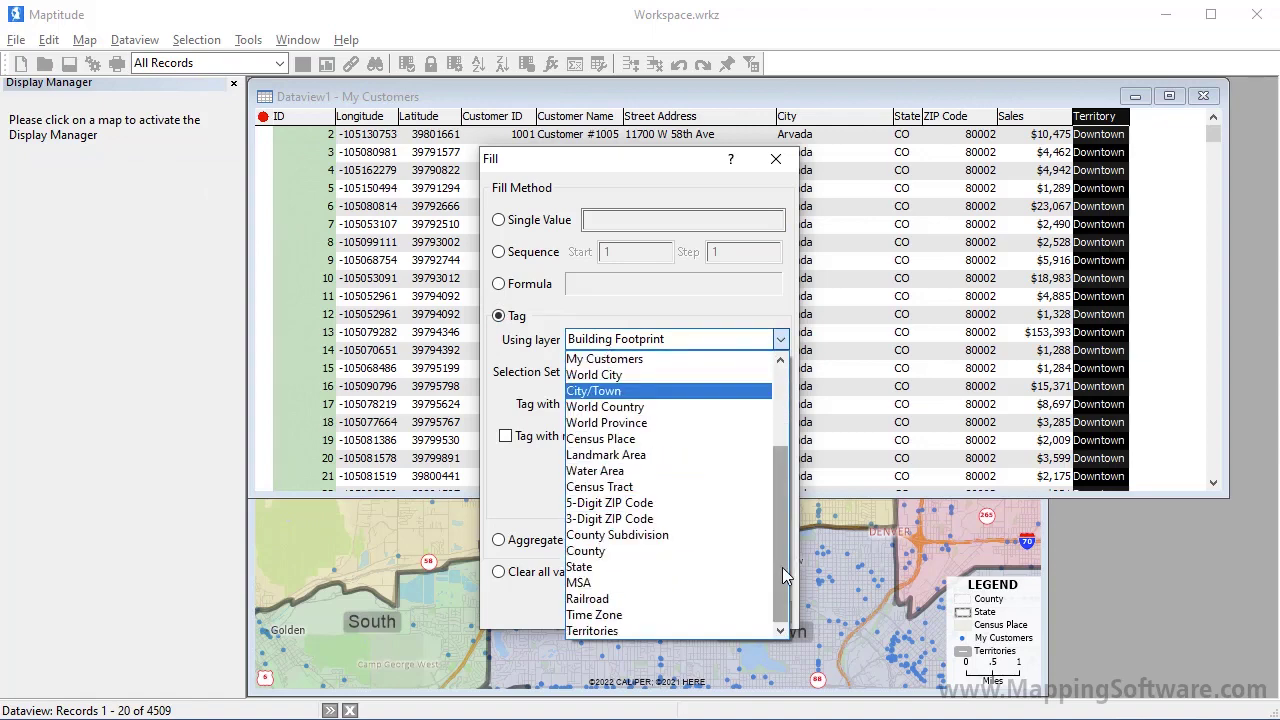
left_click(728, 630)
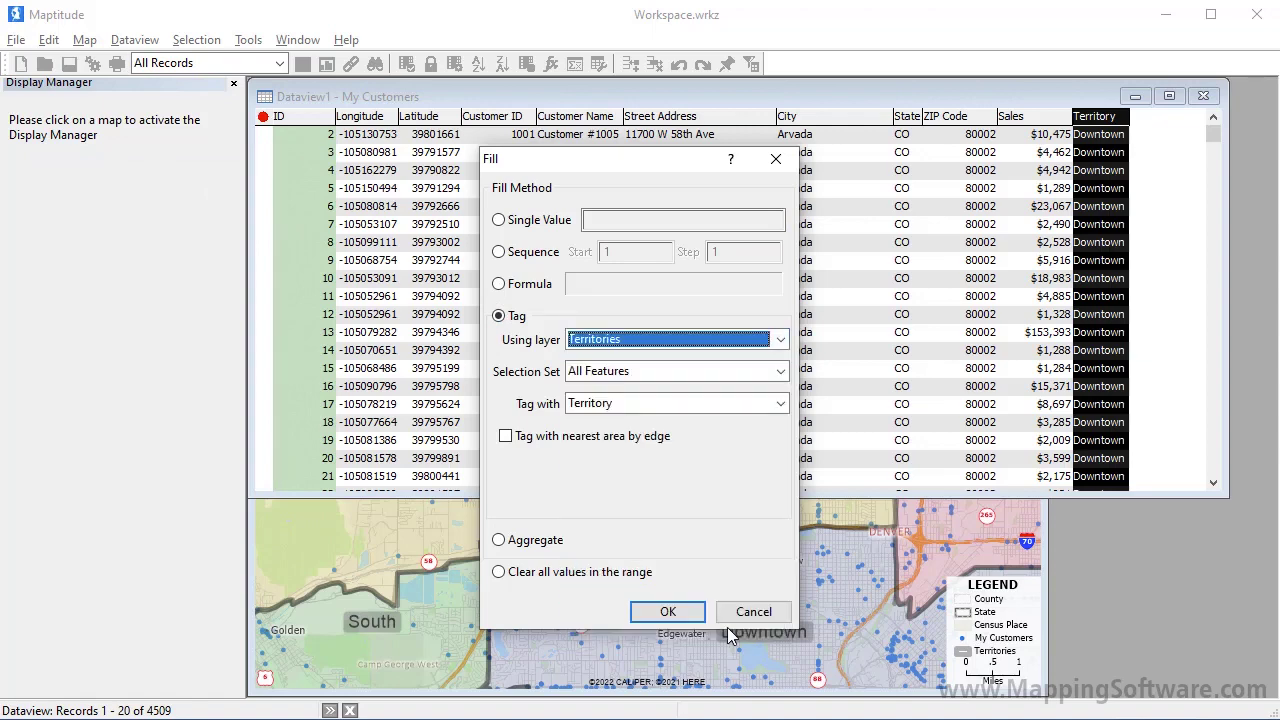
left_click(690, 620)
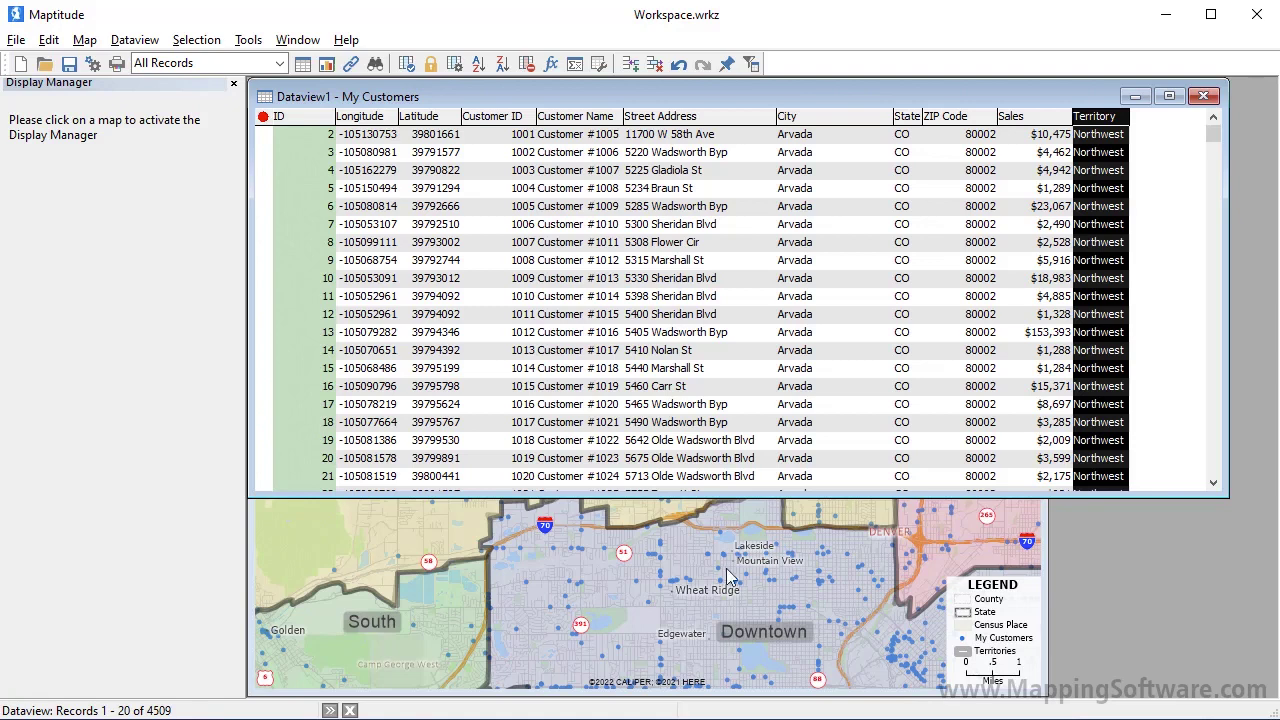
Verify the Arvada customer's Territory reads Northwest, then select all four territories in the list.
left_click(1203, 95)
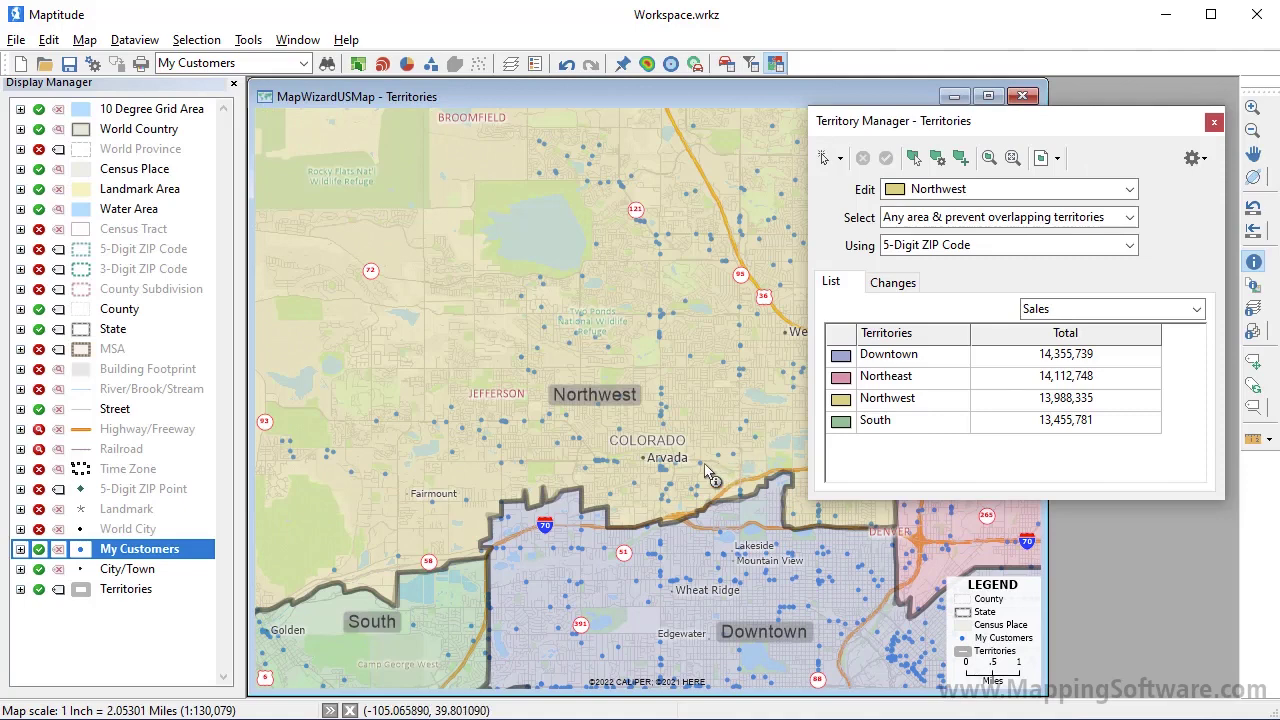
left_click(701, 465)
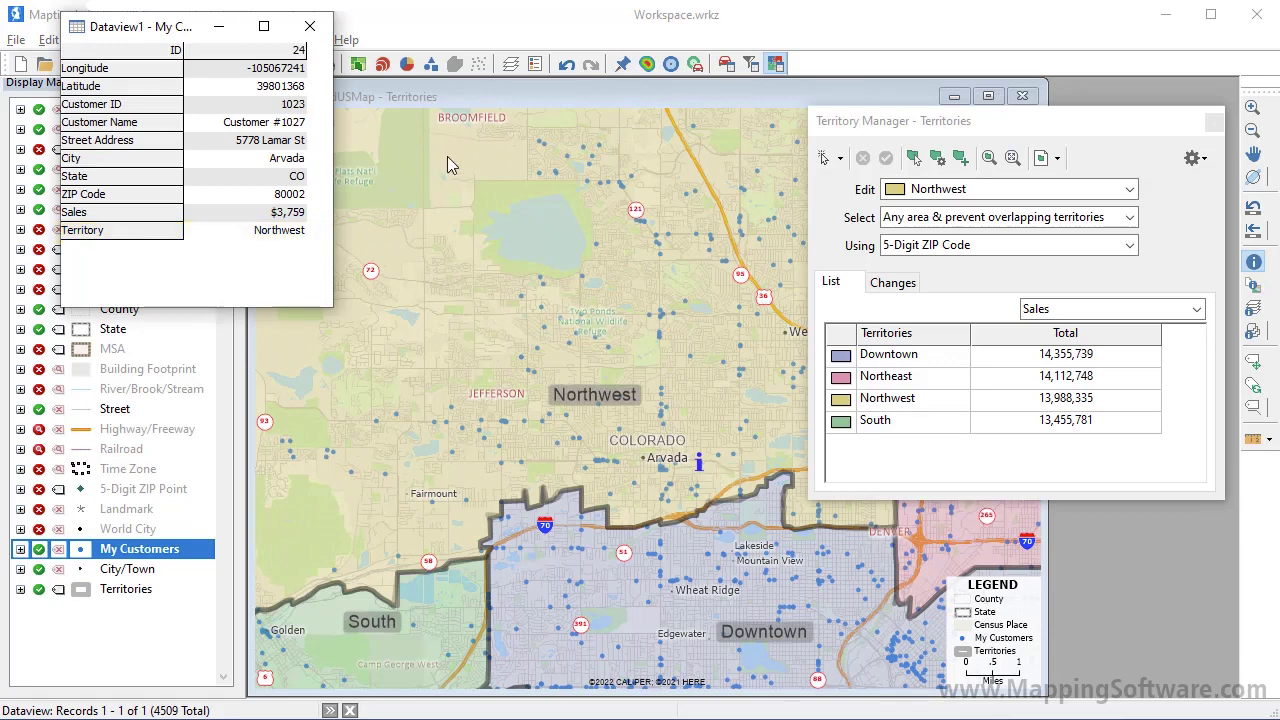
left_click(309, 26)
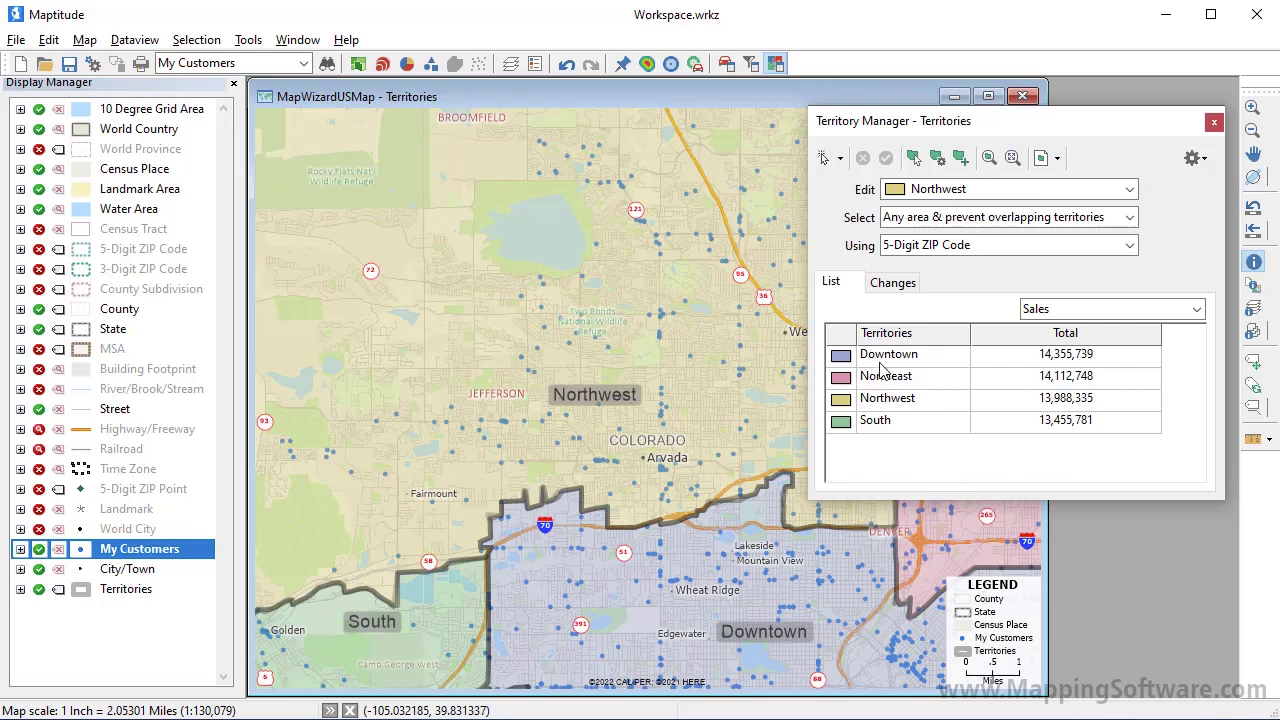
left_click_drag(876, 356, 952, 421)
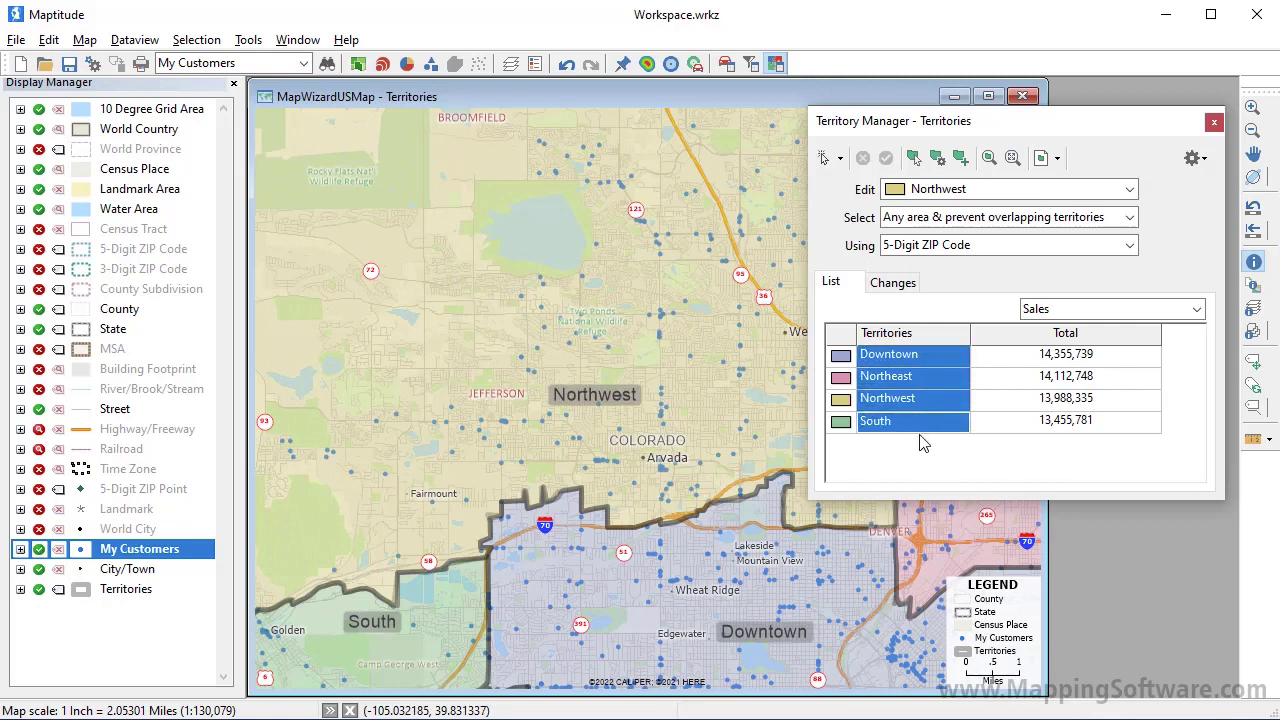
Export the four selected territories to Territories.xlsx in C:\Data.
right_click(916, 428)
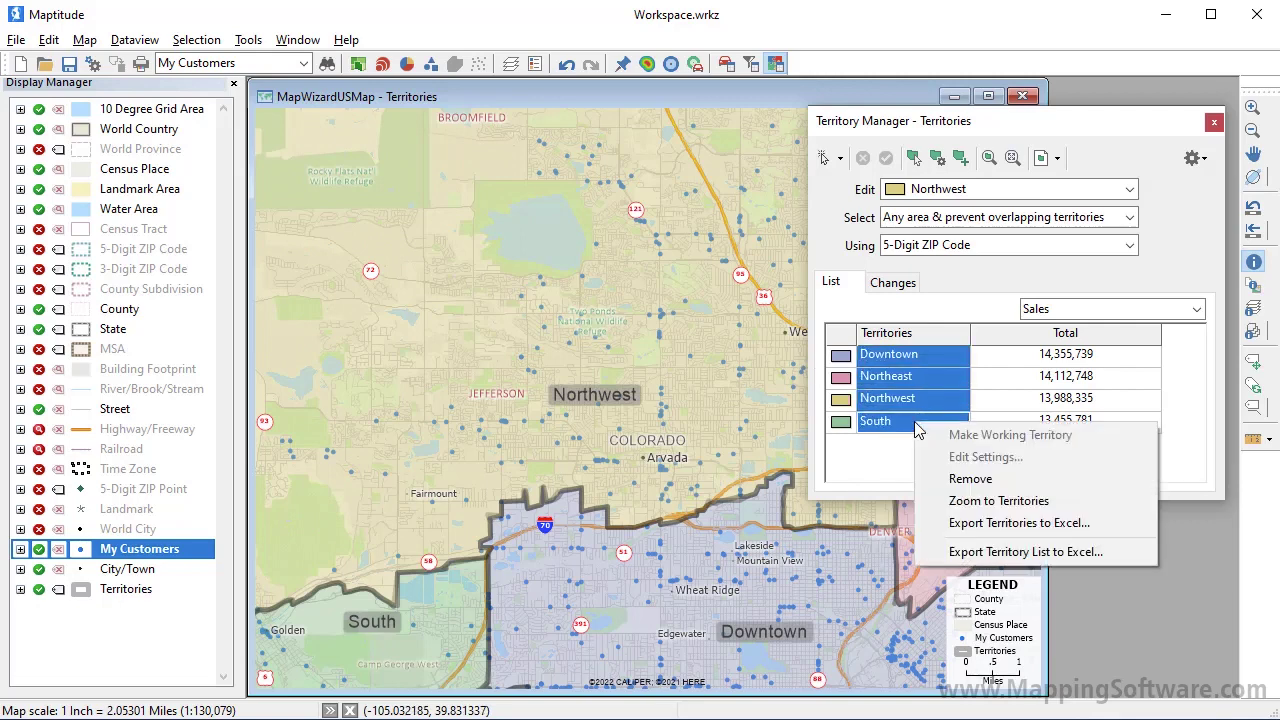
left_click(982, 524)
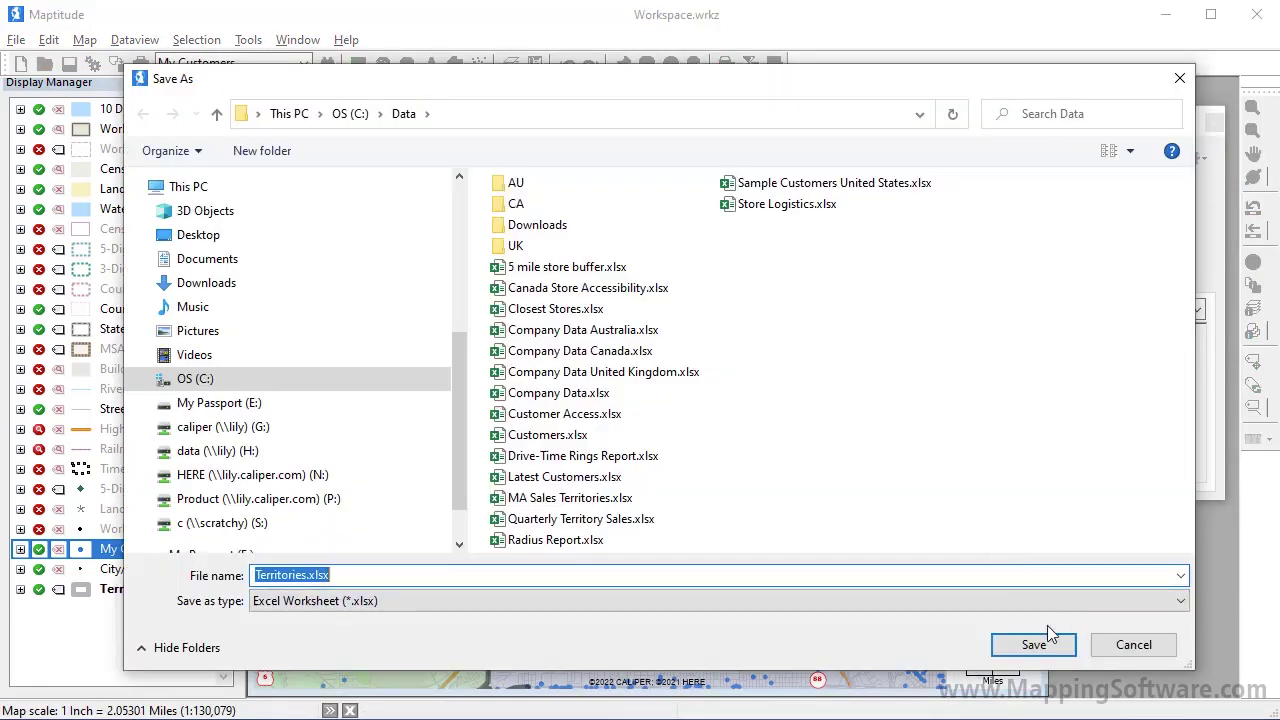
left_click(1048, 644)
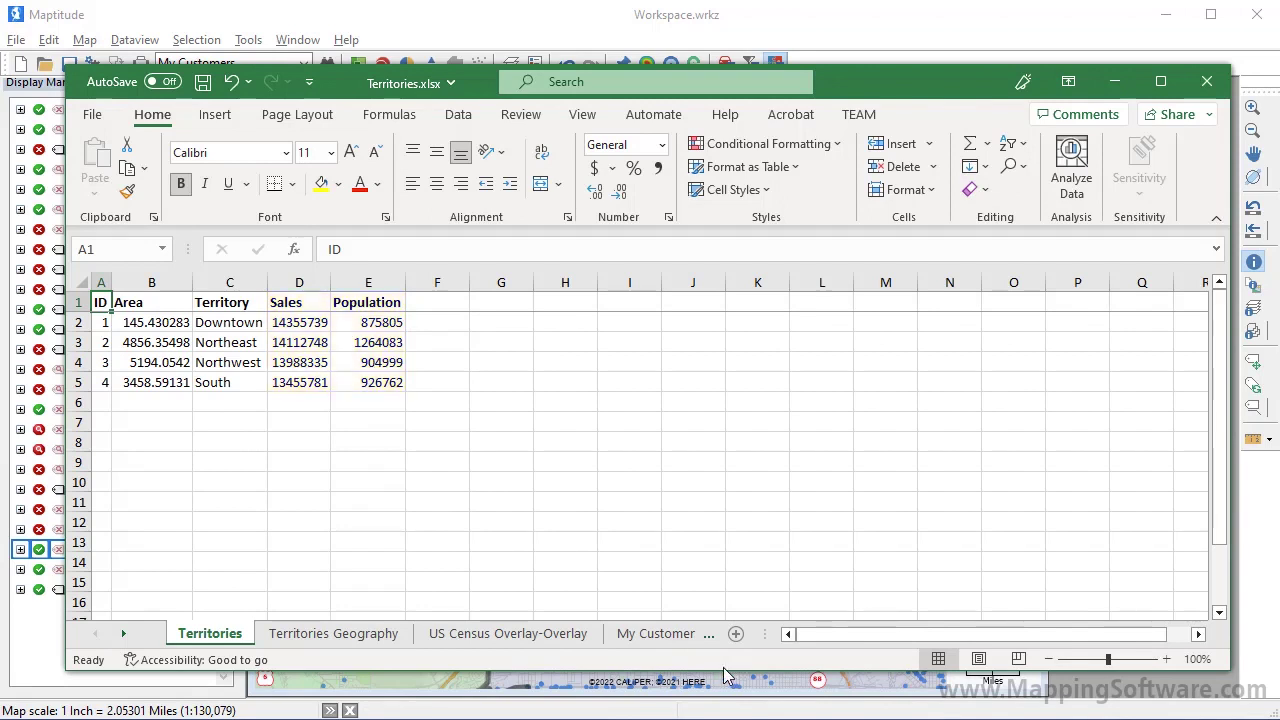
Inspect the Territories Geography sheet of the exported workbook.
left_click(318, 633)
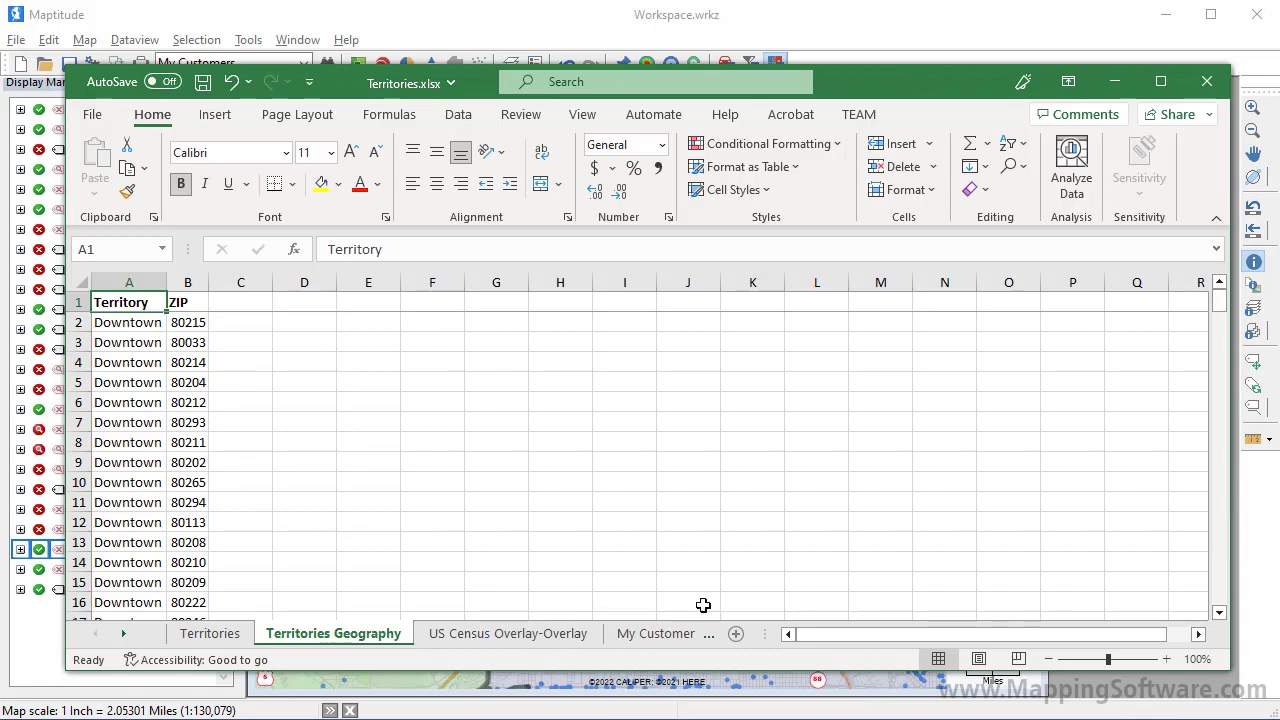
left_click(1218, 566)
left_click(1218, 566)
left_click(1218, 566)
left_click(1218, 566)
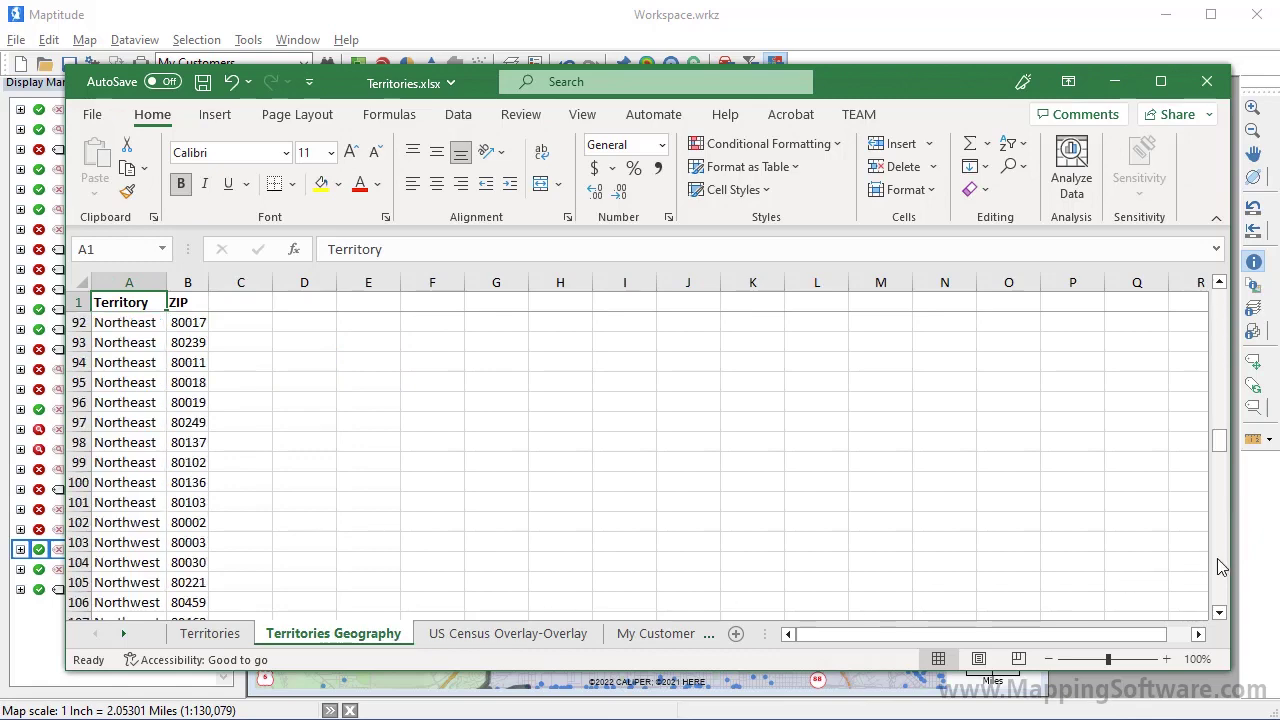
Review the US Census Overlay-Overlay sheet, then view customers' territories on the My Customers sheet.
left_click(474, 643)
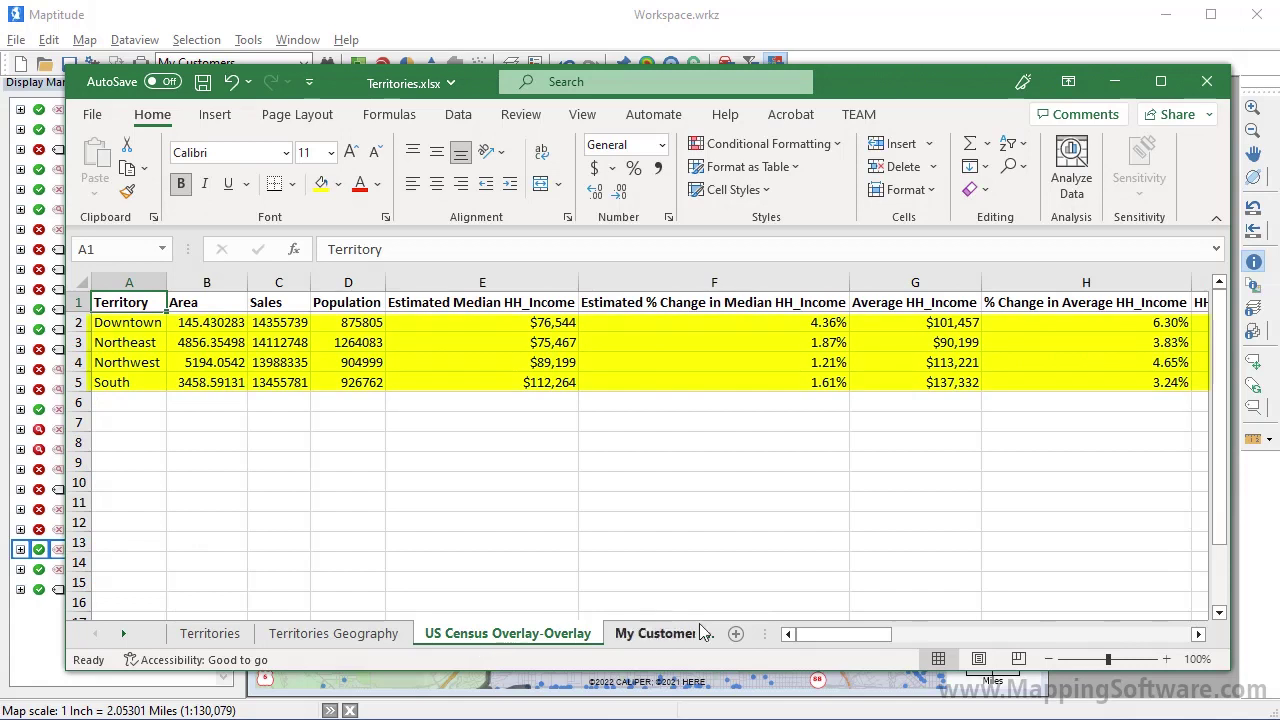
left_click(1164, 633)
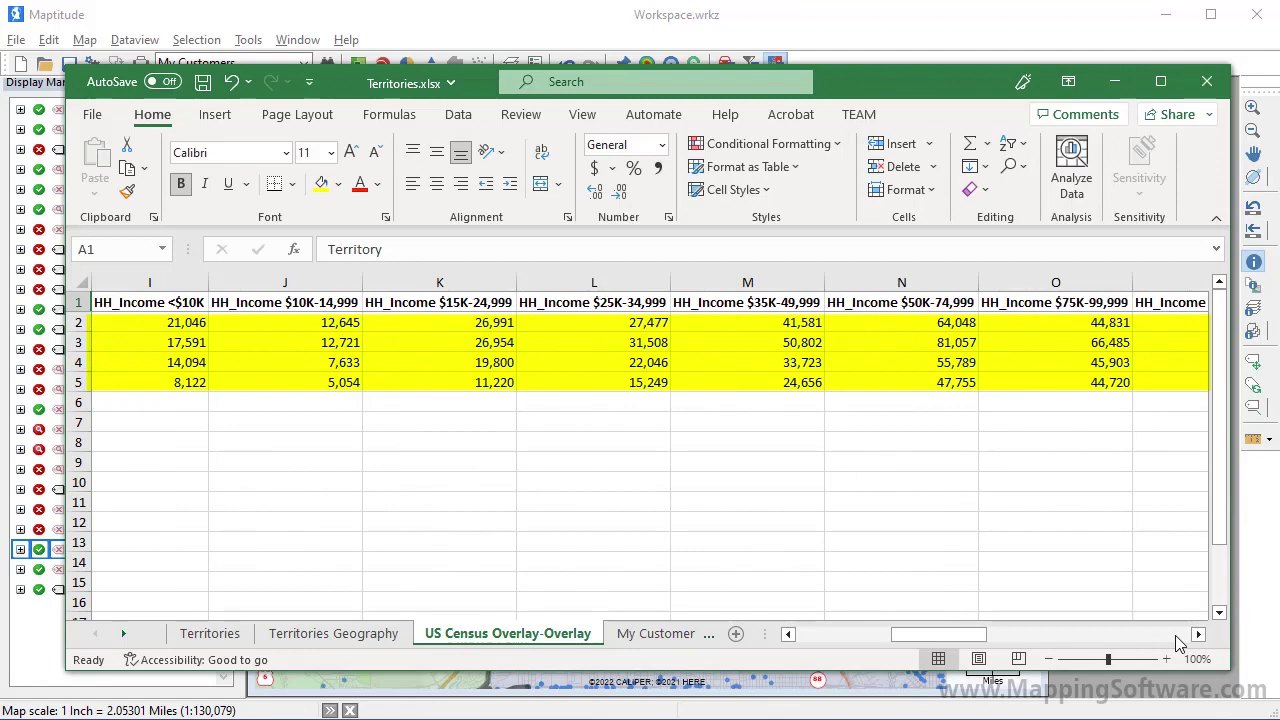
left_click(1177, 635)
left_click(1180, 635)
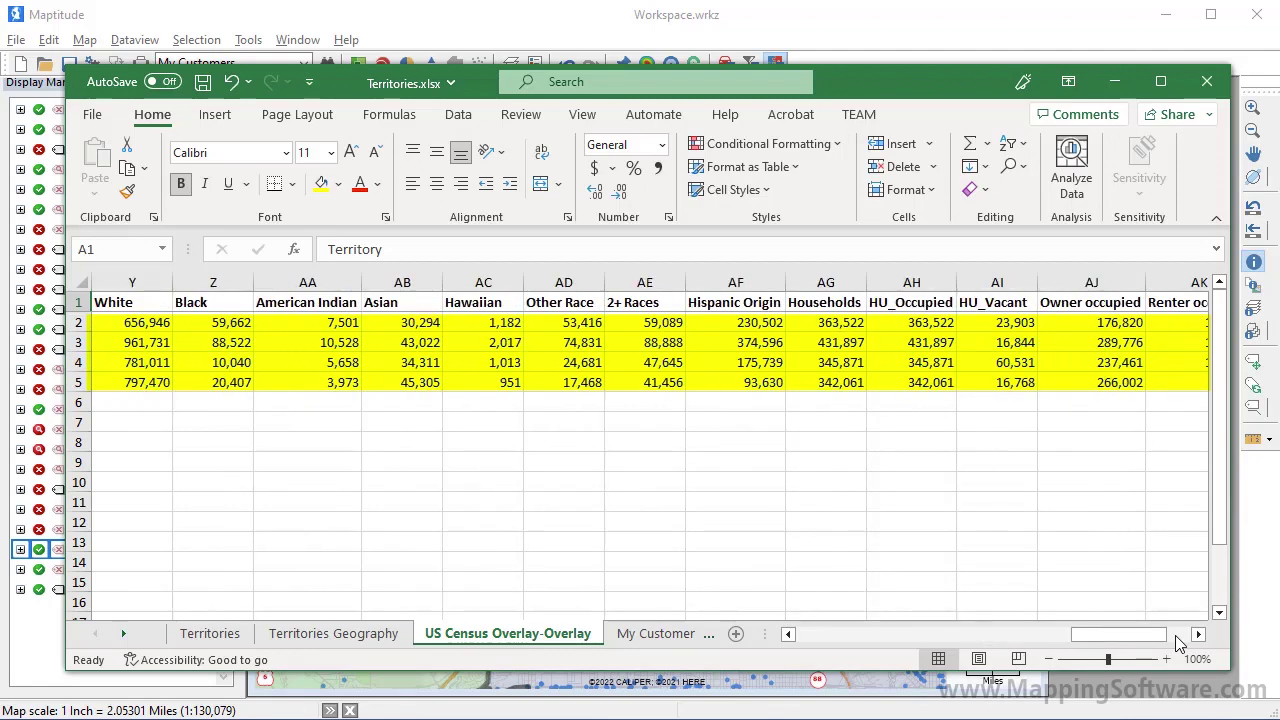
left_click(1180, 640)
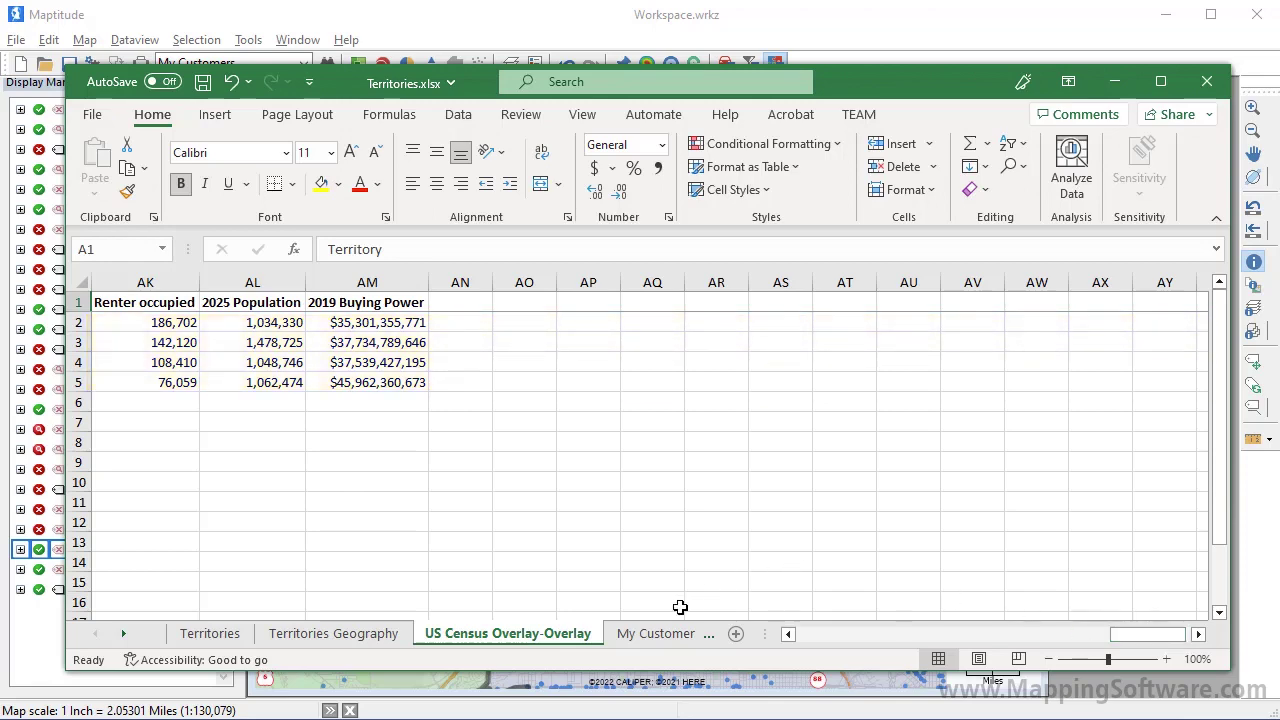
left_click(655, 634)
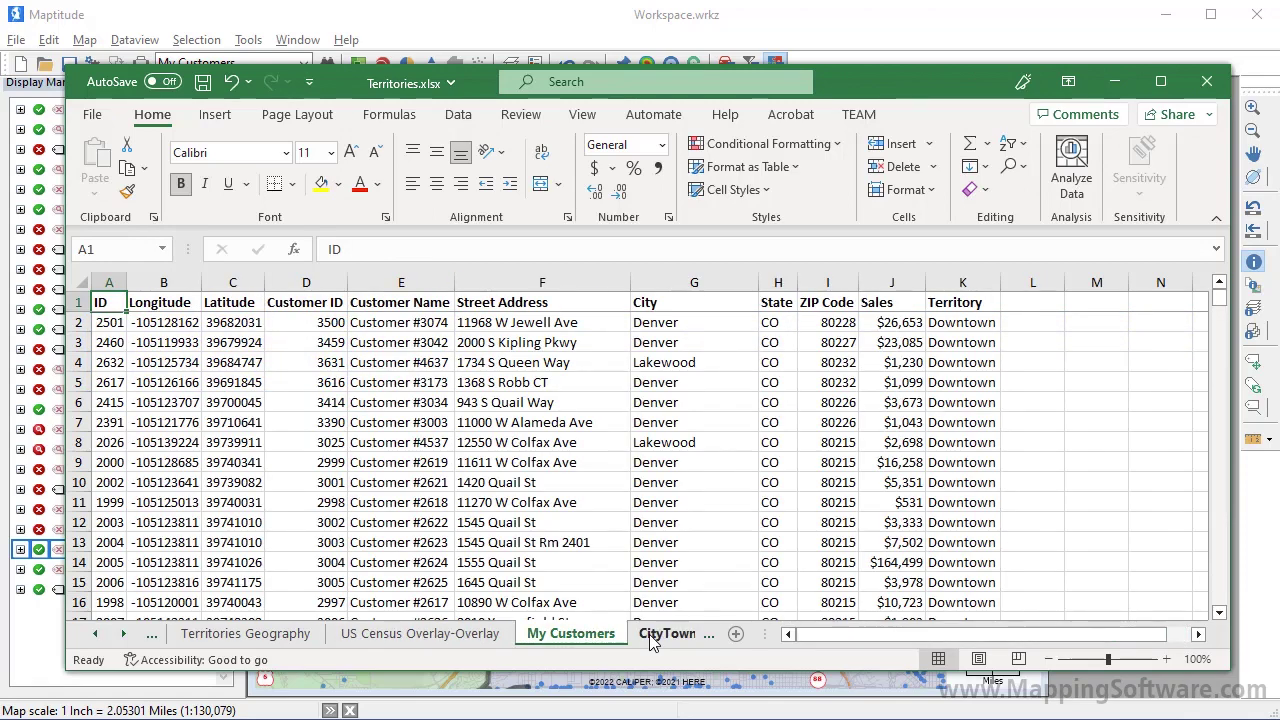